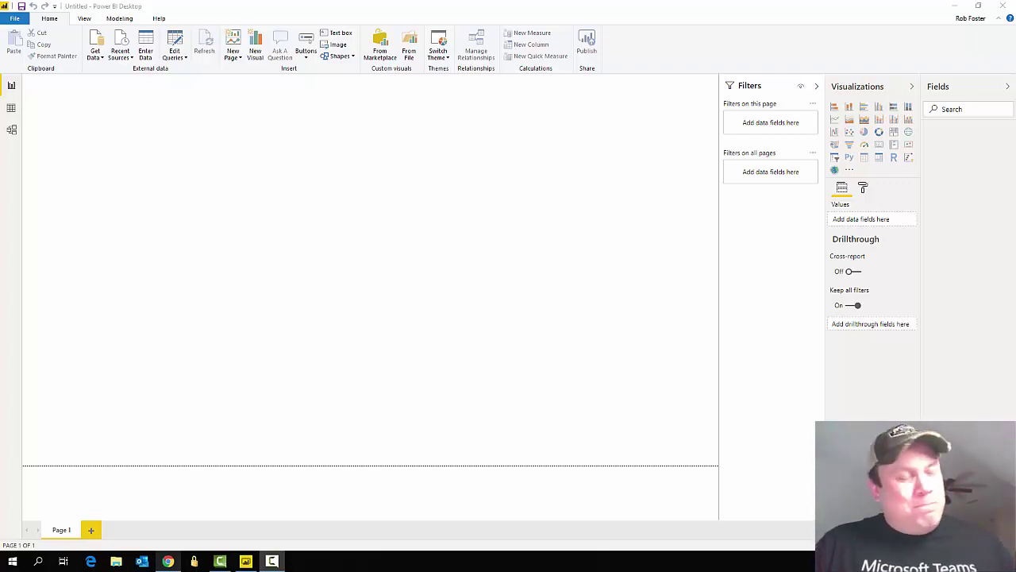
key(alt+Tab)
key(Tab)
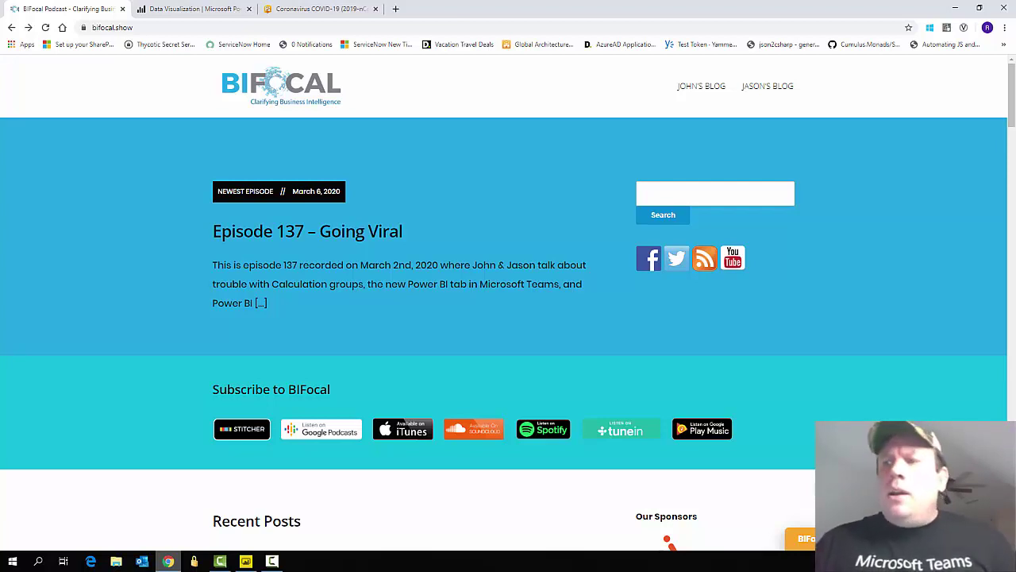
key(alt+Tab)
key(alt+Tab)
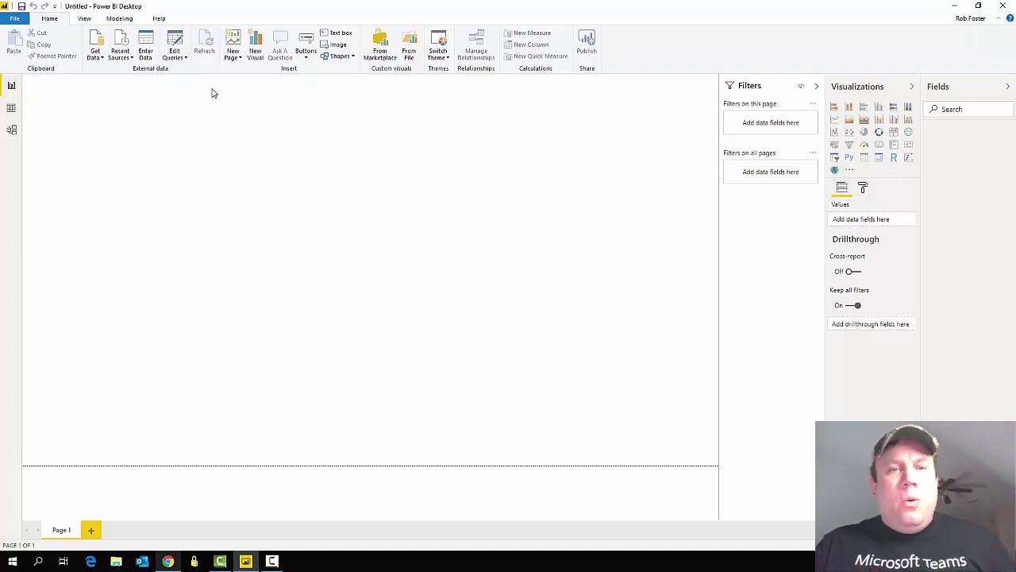
Switch to Chrome and view the free Power BI Desktop download on the Power BI website's getting-started page.
key(alt+Tab)
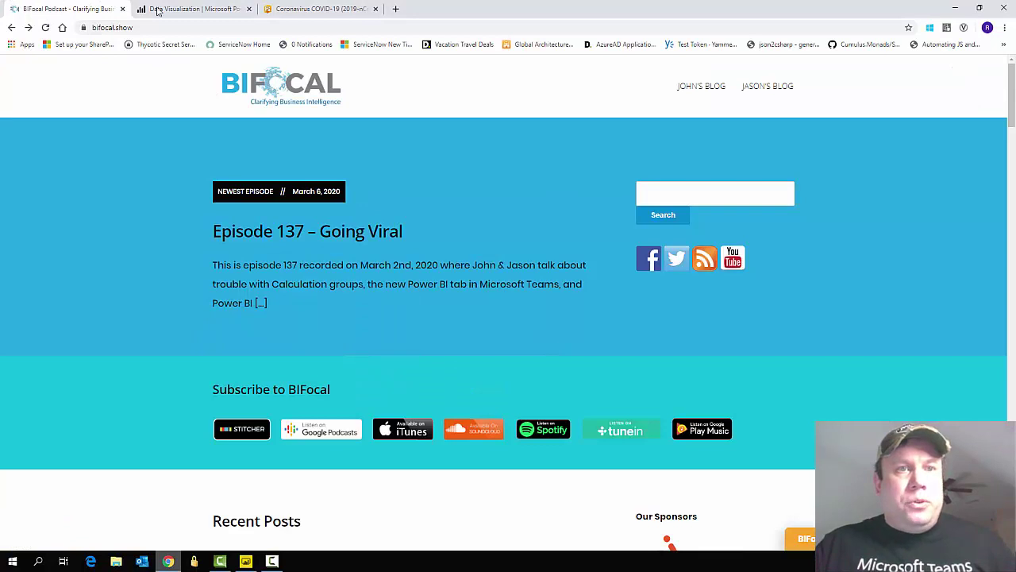
click(212, 9)
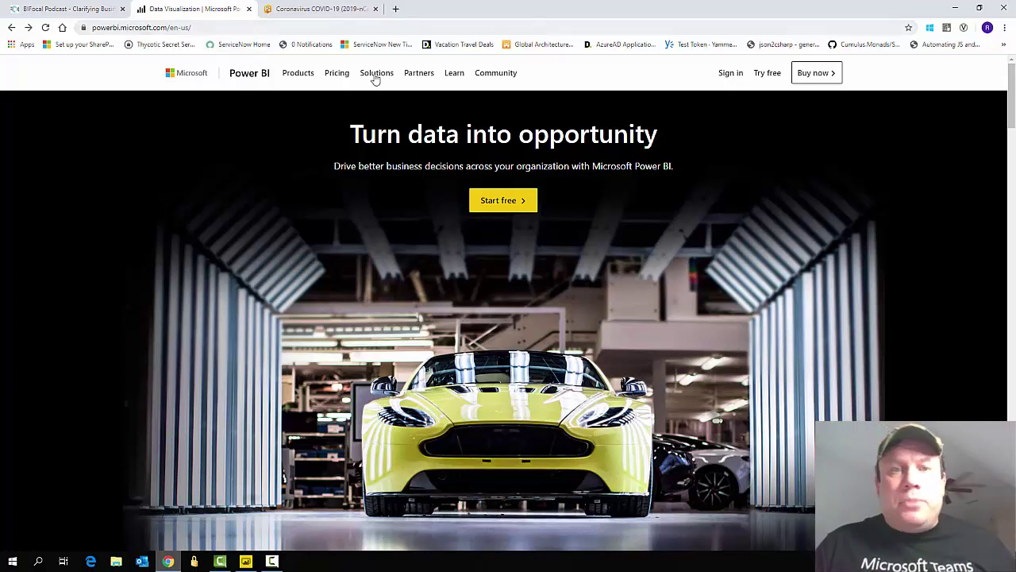
click(511, 205)
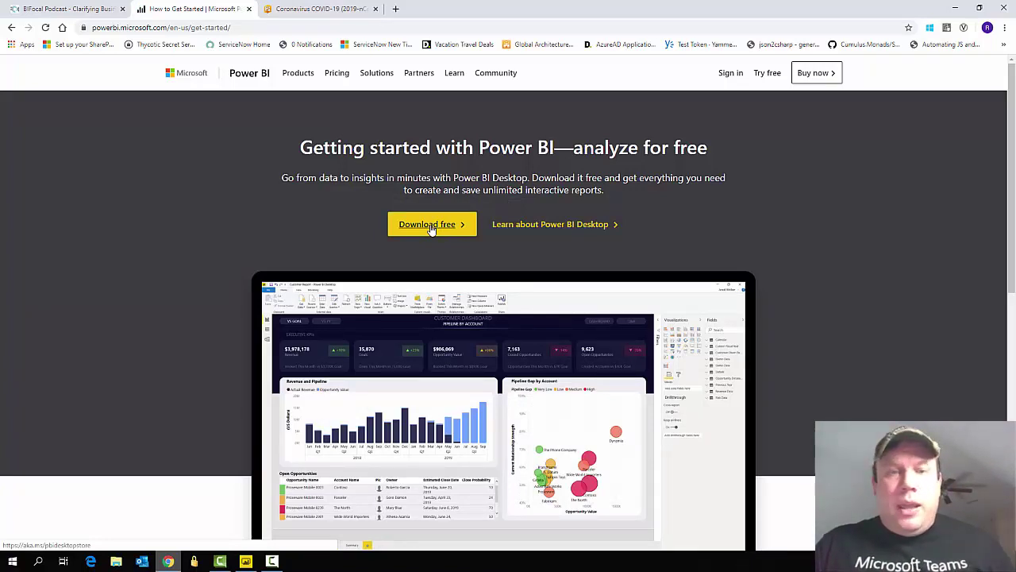
key(alt+Tab)
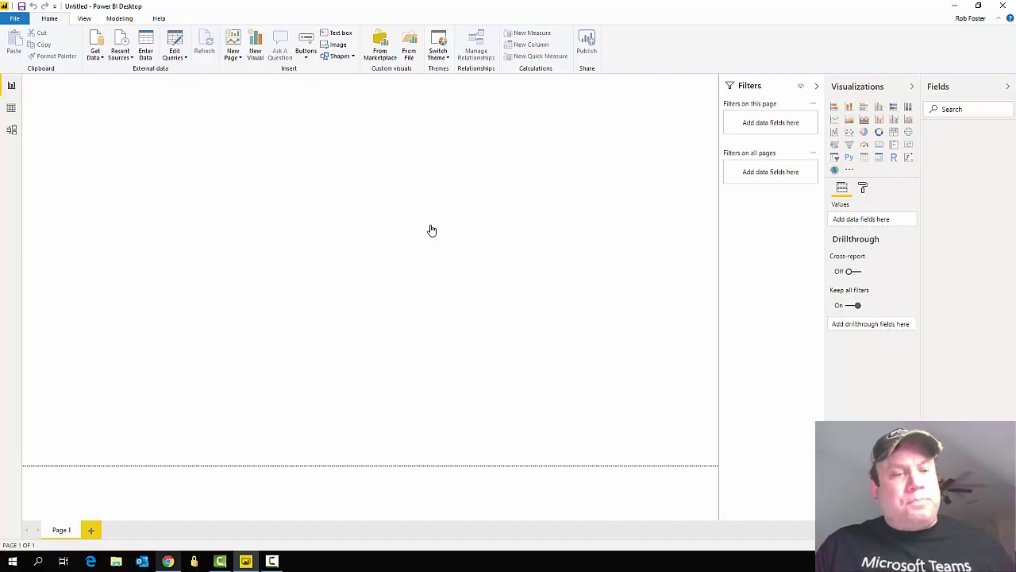
key(alt+Tab)
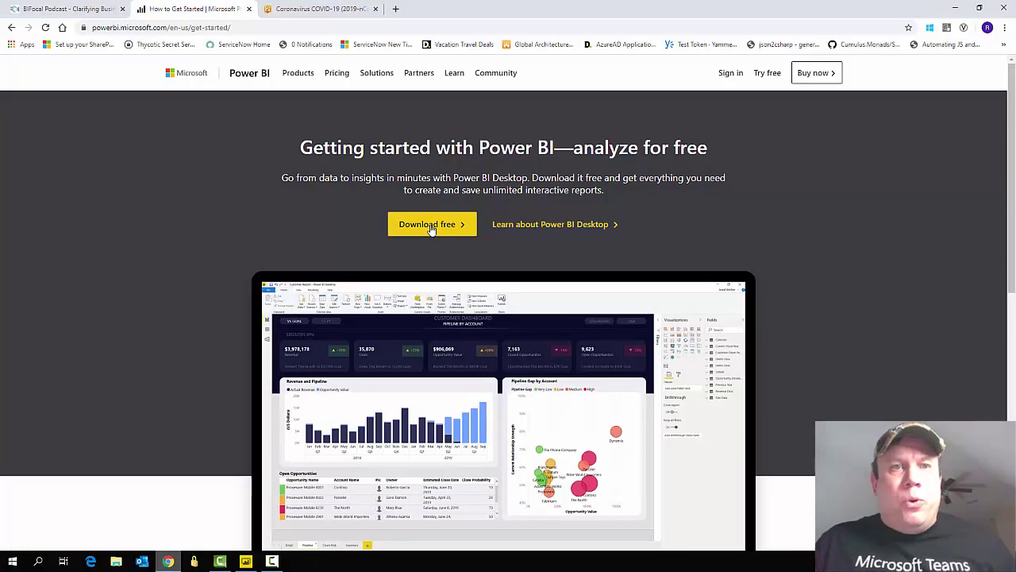
View the Americas on the Johns Hopkins COVID-19 dashboard map and open the GitHub repository linked as its downloadable database.
click(328, 8)
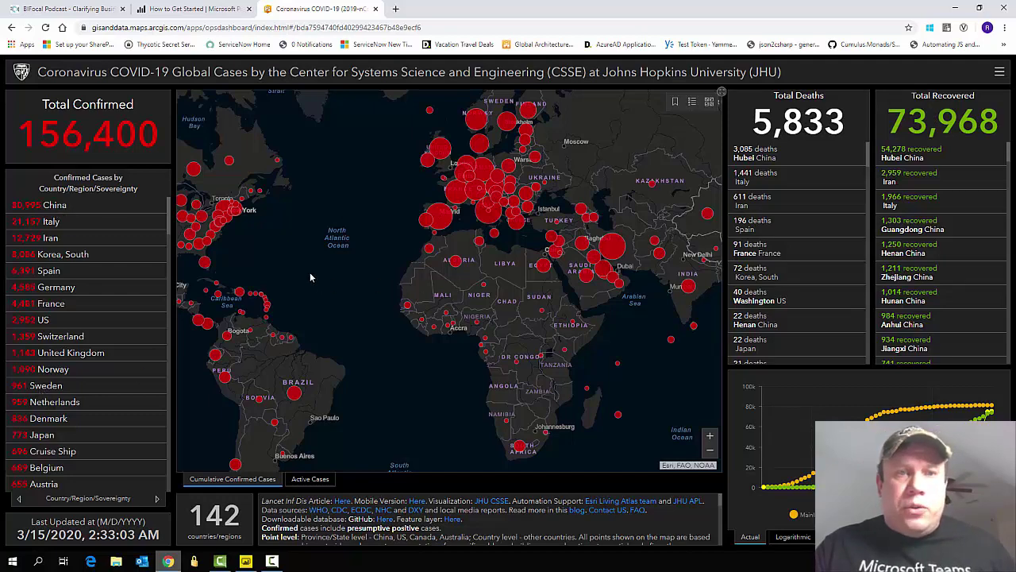
drag(316, 272, 408, 271)
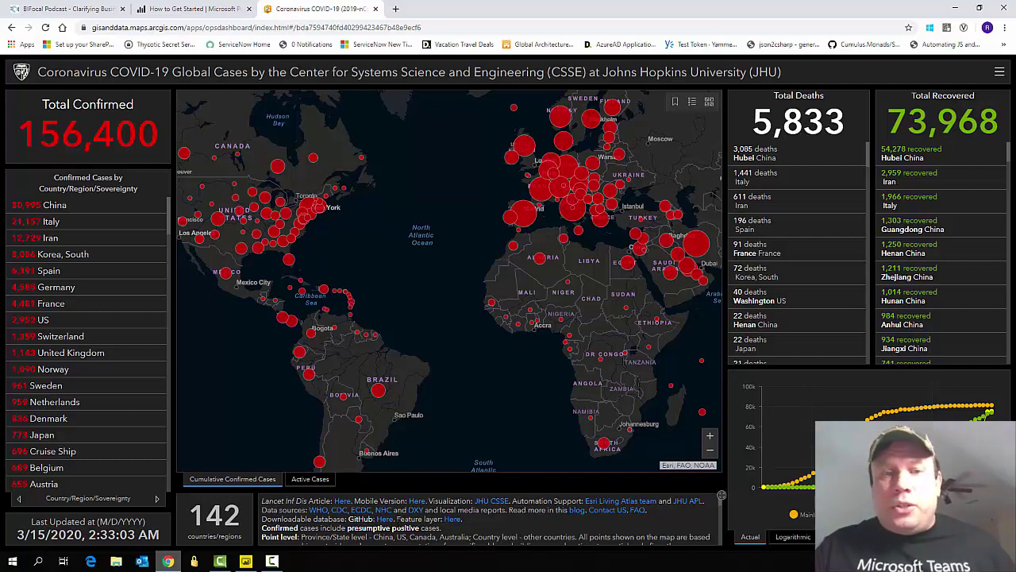
click(385, 519)
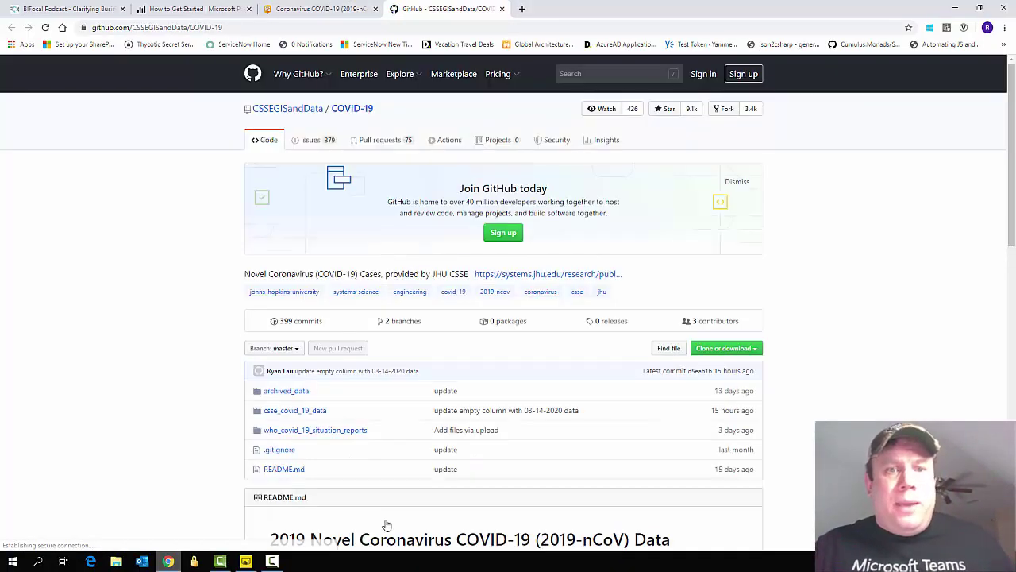
Open the 03-14-2020.csv daily report from csse_covid_19_daily_reports inside the repository's csse_covid_19_data folder.
scroll(159, 372, down, 1)
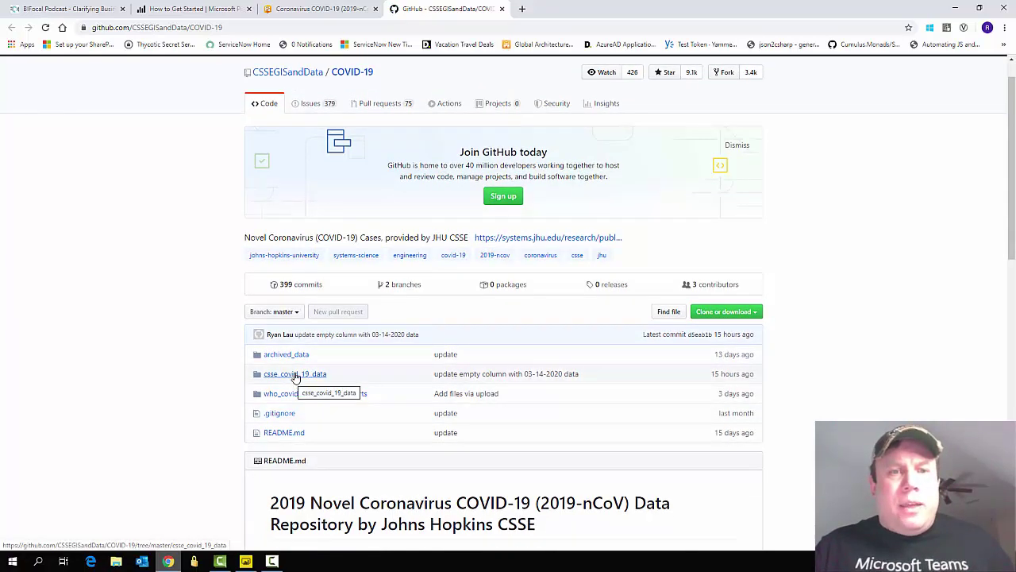
scroll(322, 447, down, 4)
scroll(323, 447, down, 2)
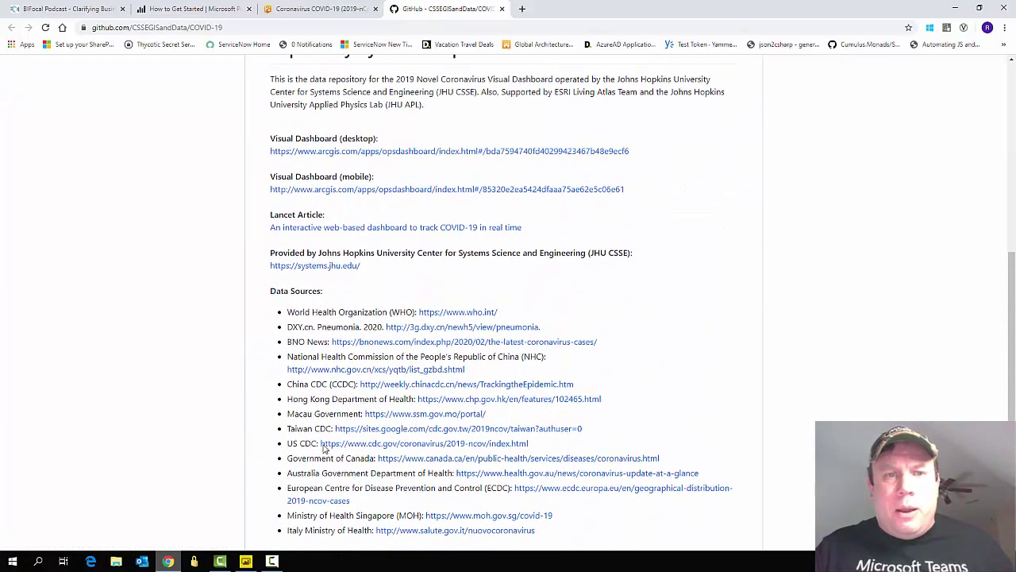
scroll(317, 429, up, 6)
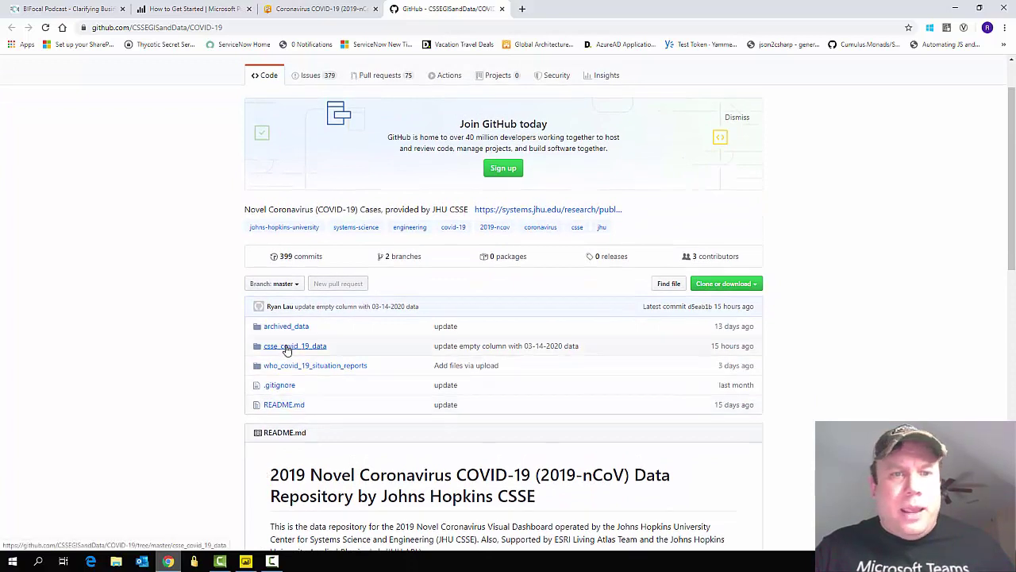
click(288, 346)
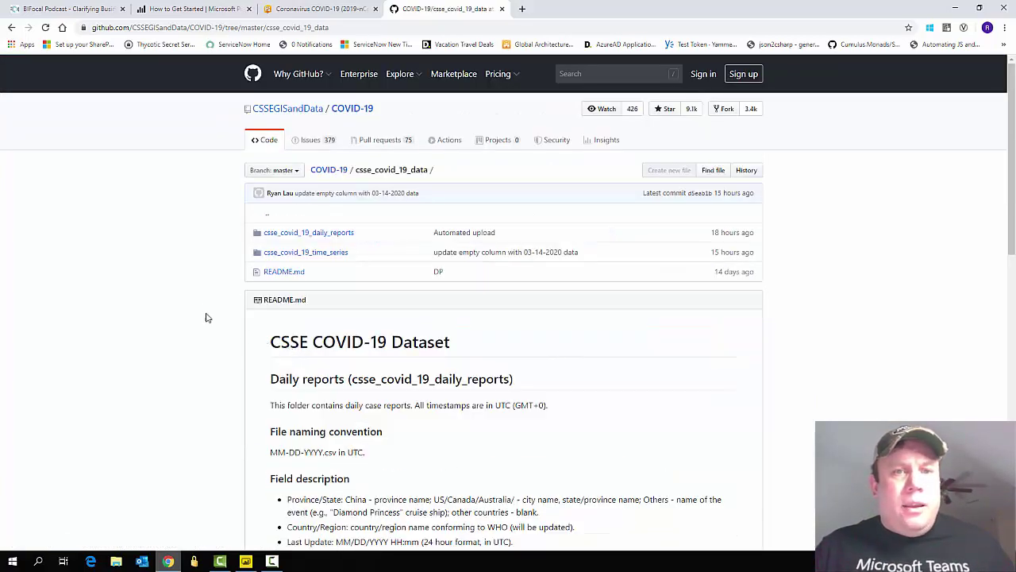
click(301, 235)
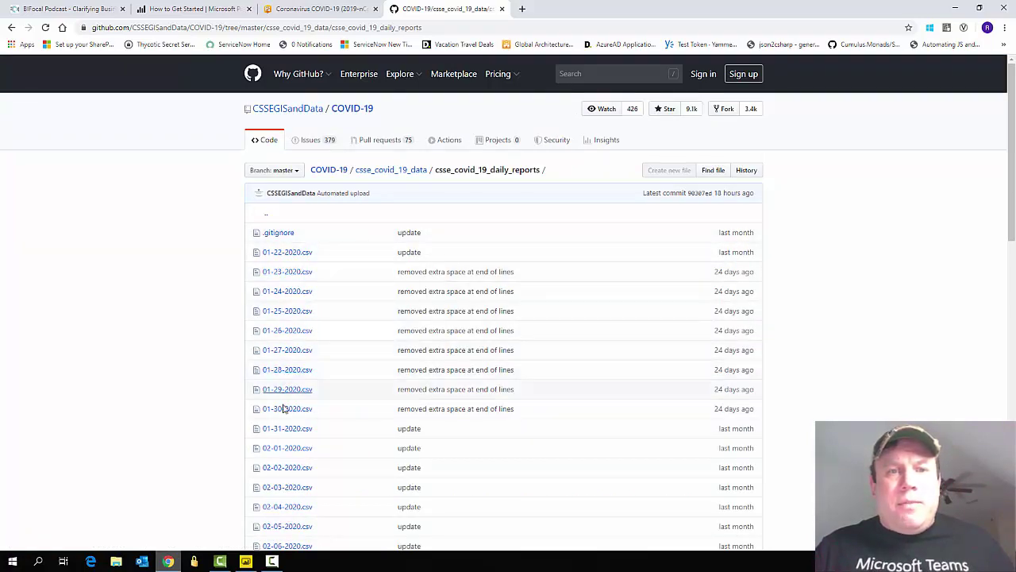
scroll(280, 413, down, 2)
scroll(279, 382, down, 10)
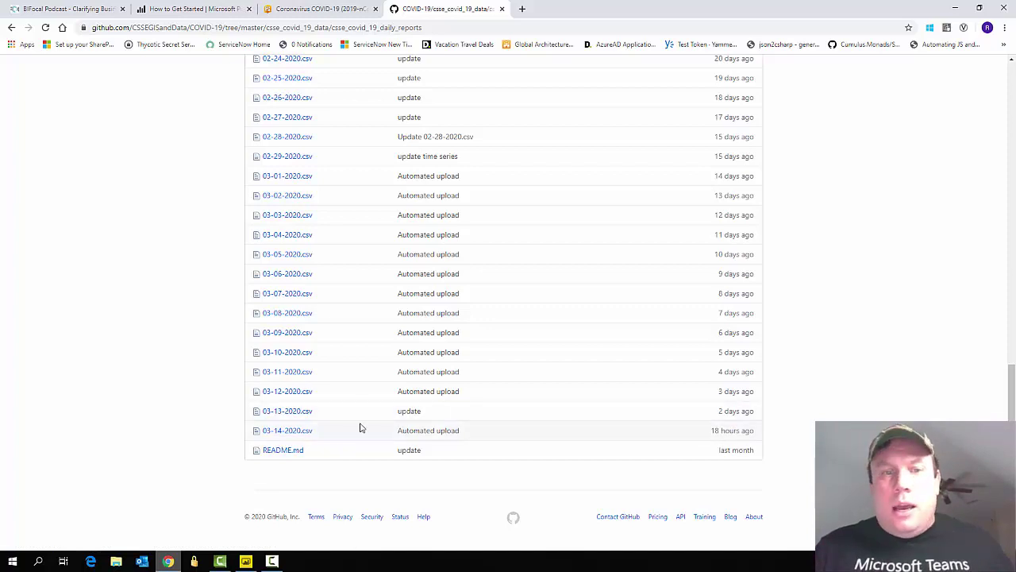
click(290, 433)
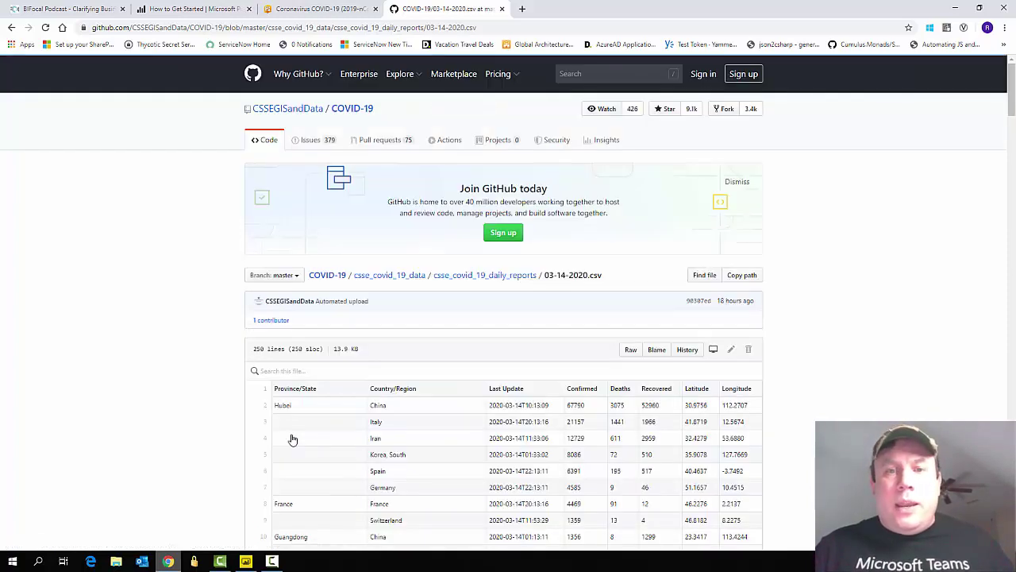
scroll(455, 377, down, 2)
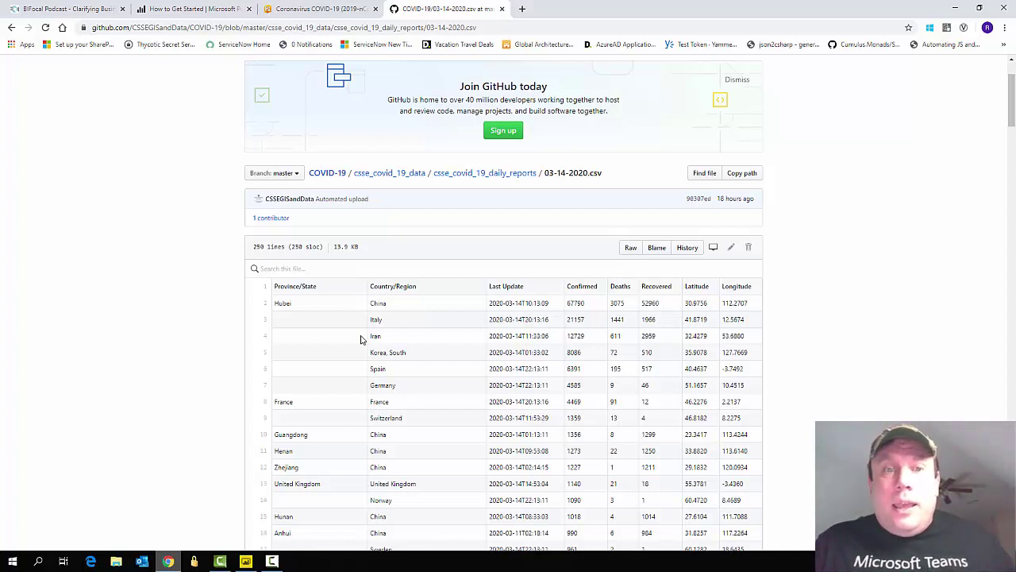
click(246, 562)
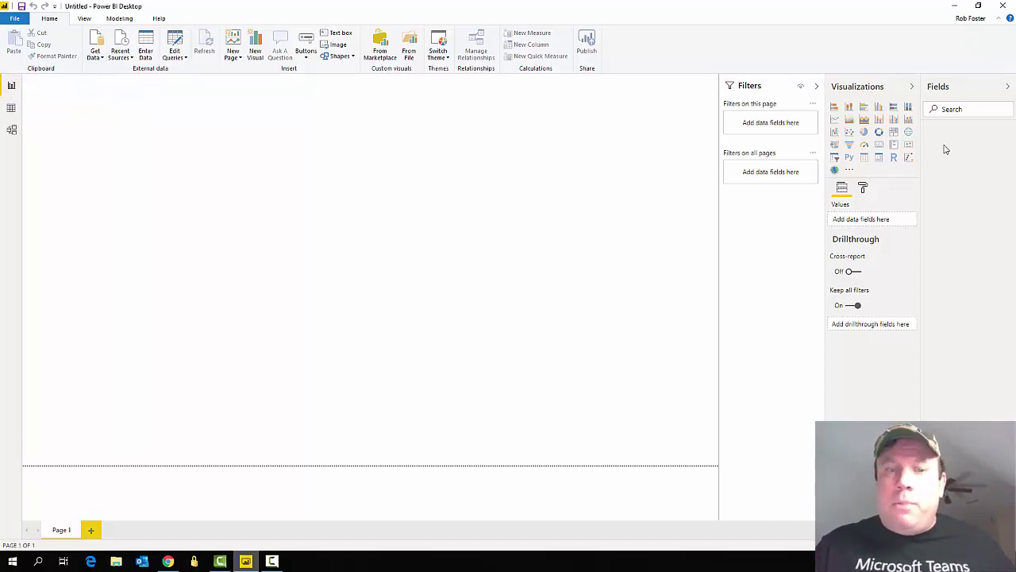
key(alt+Tab)
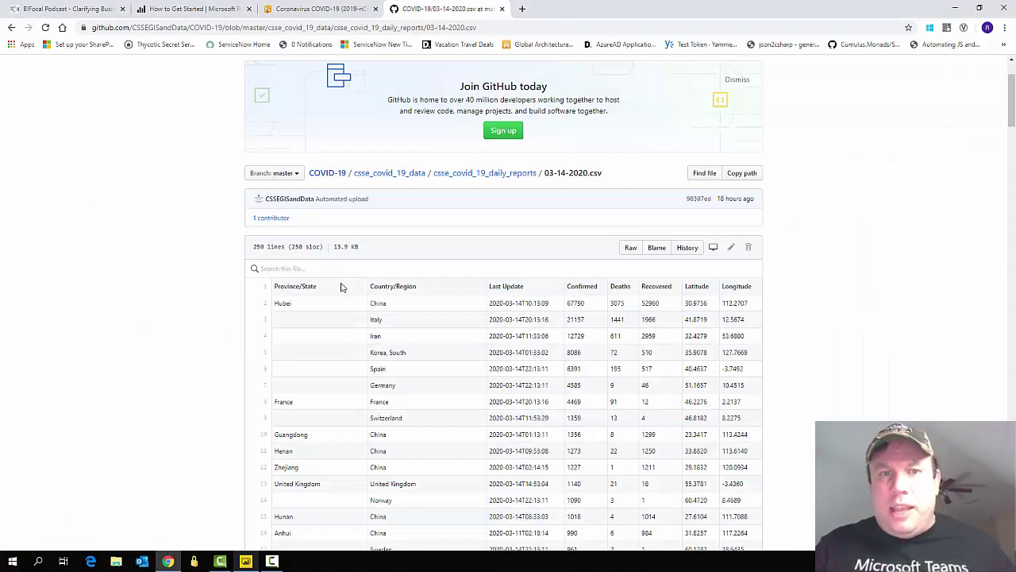
key(alt+Tab)
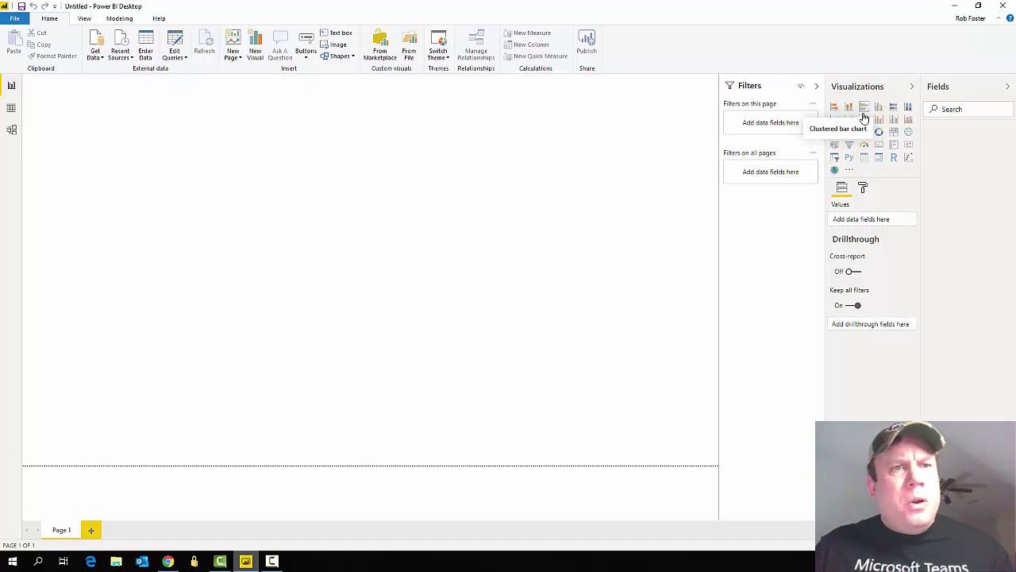
Switch to Chrome, display the raw version of 03-14-2020.csv and copy its URL.
key(alt+Tab)
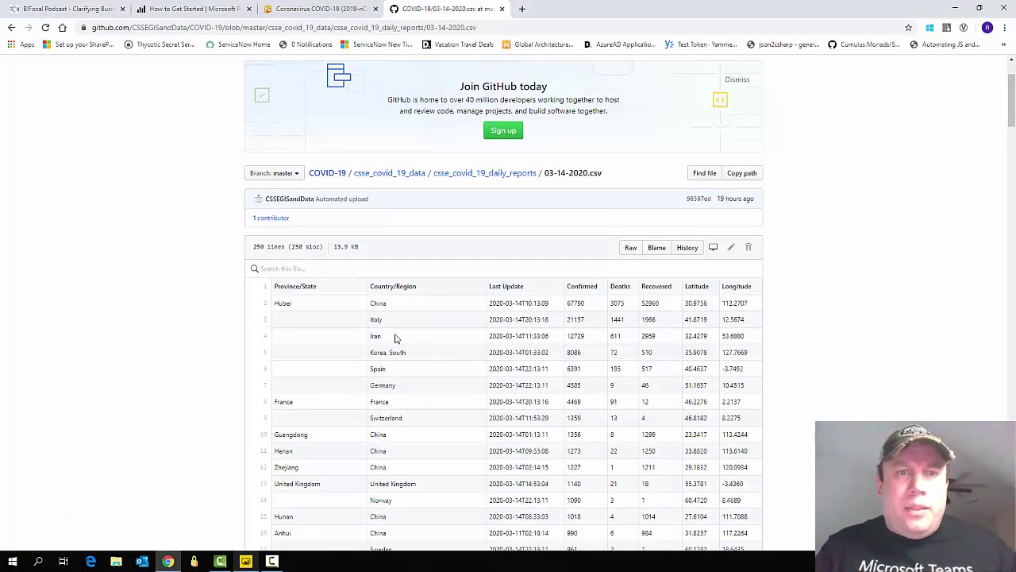
click(630, 248)
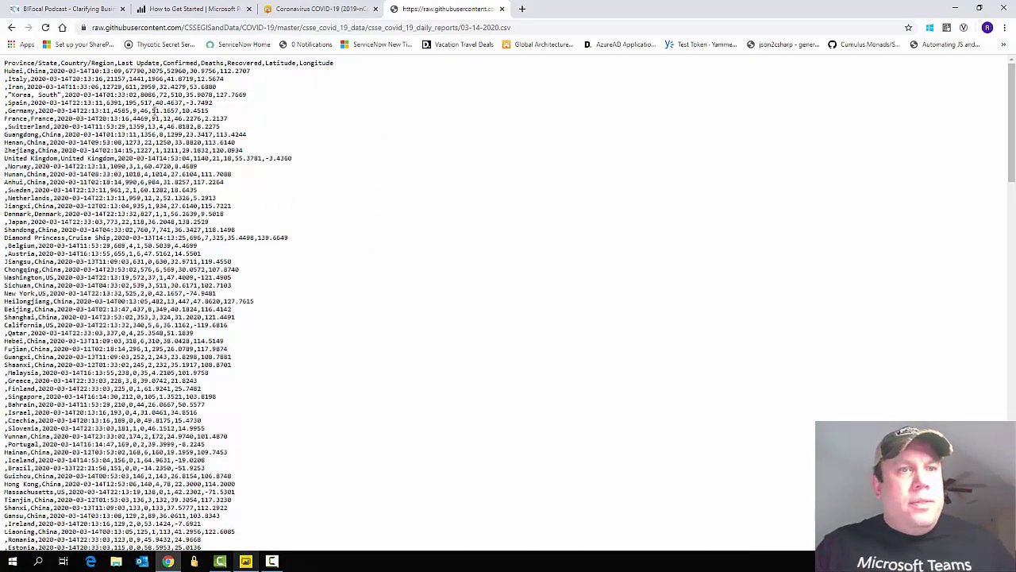
click(507, 29)
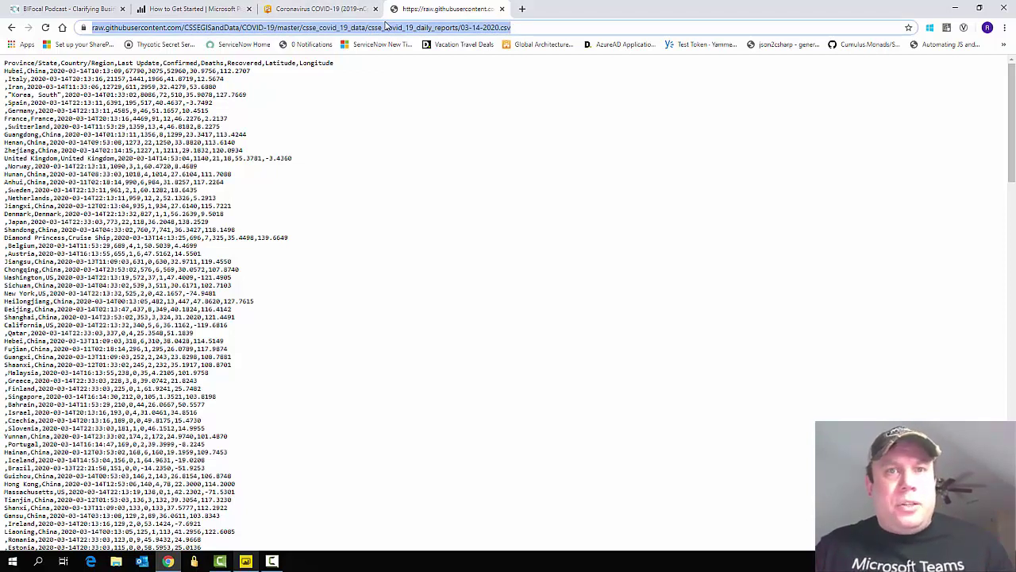
Switch to Power BI Desktop and load the 03-14-2020.csv data from the web using the copied raw GitHub URL.
key(alt+Tab)
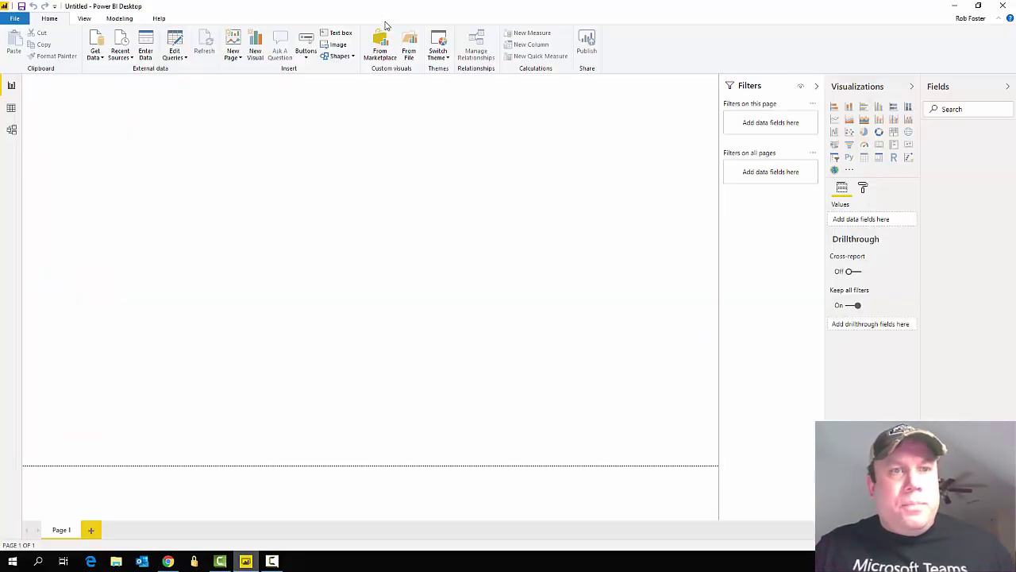
click(97, 62)
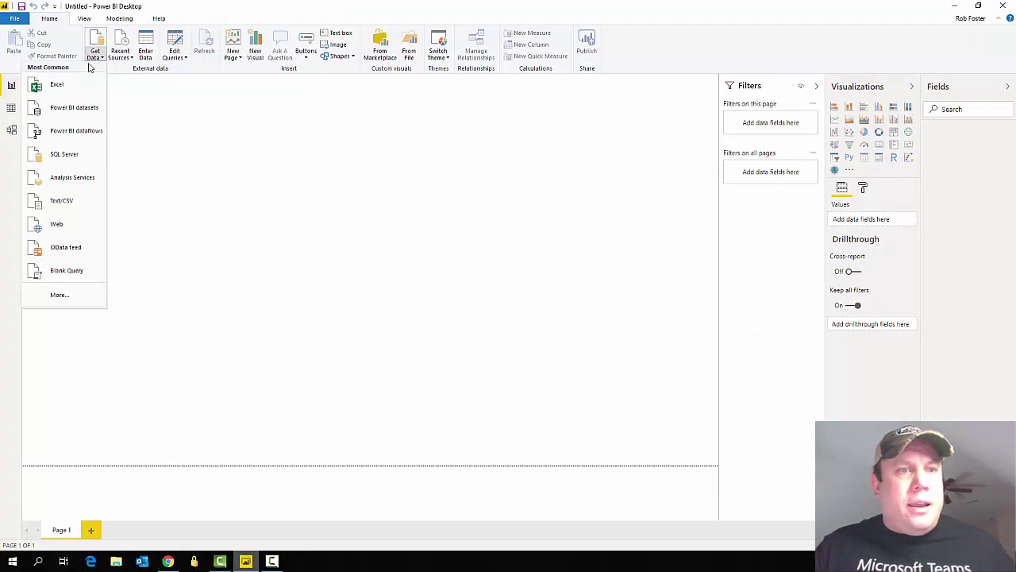
click(57, 225)
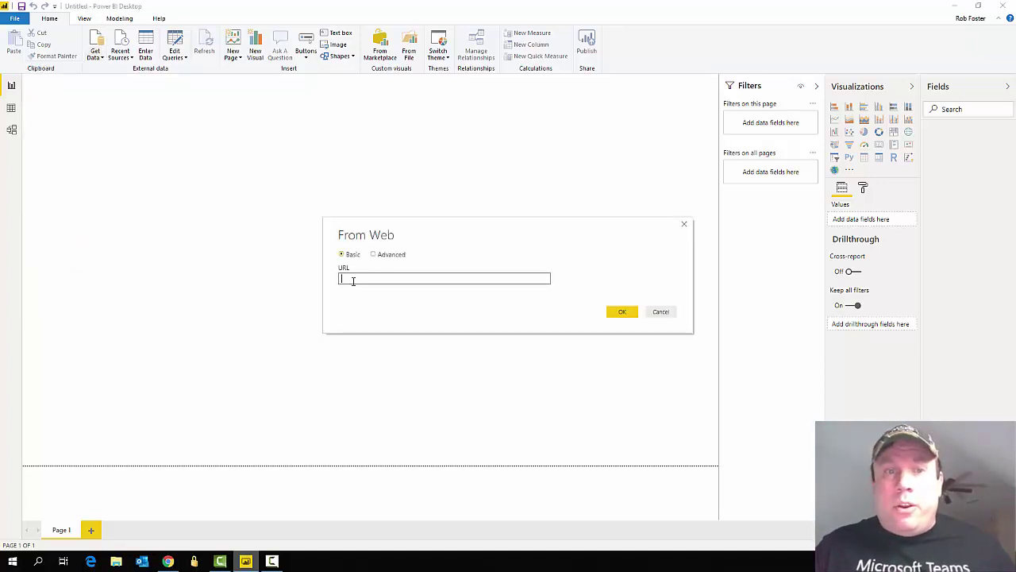
click(354, 276)
key(ctrl+v)
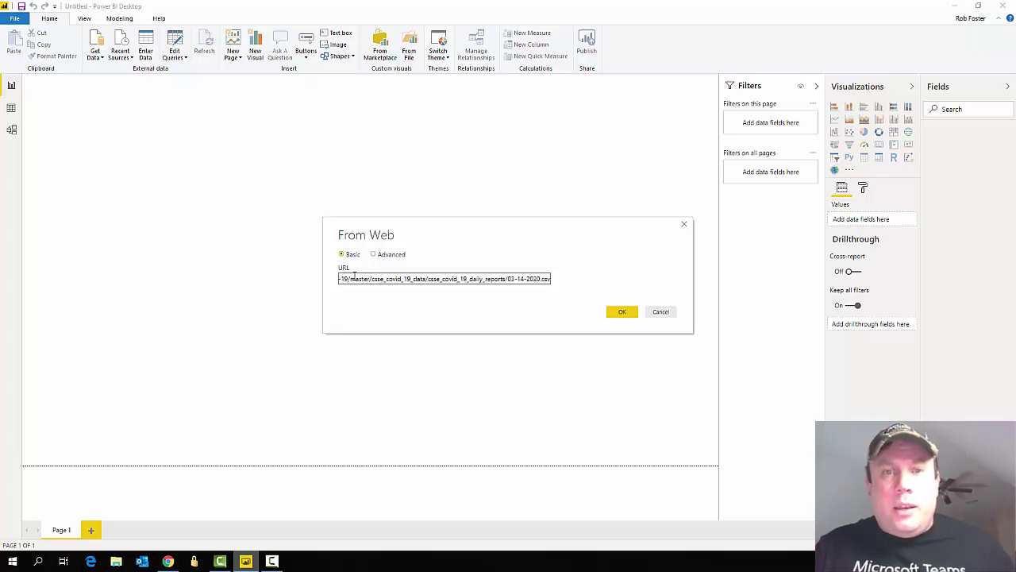
click(628, 313)
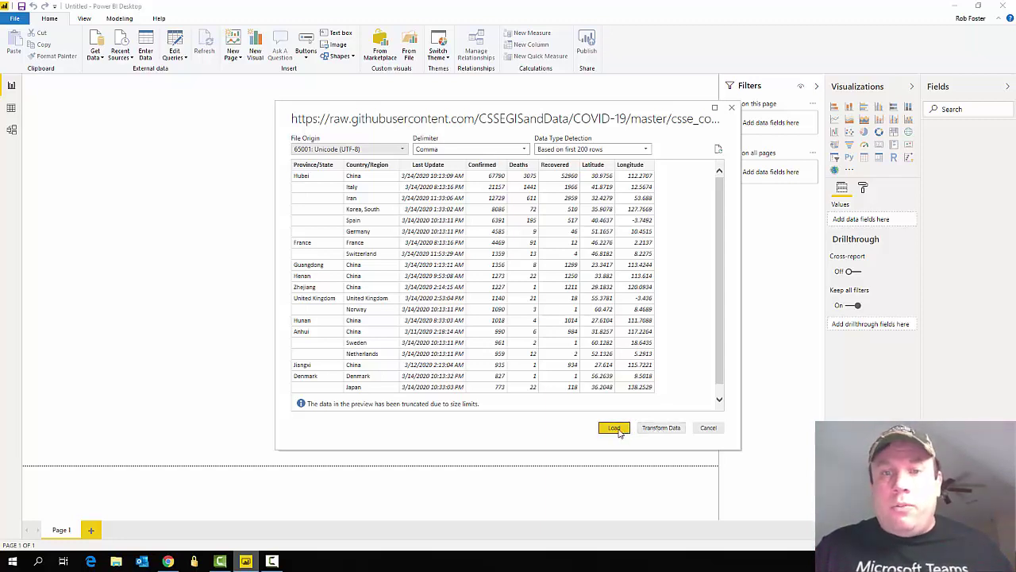
click(622, 428)
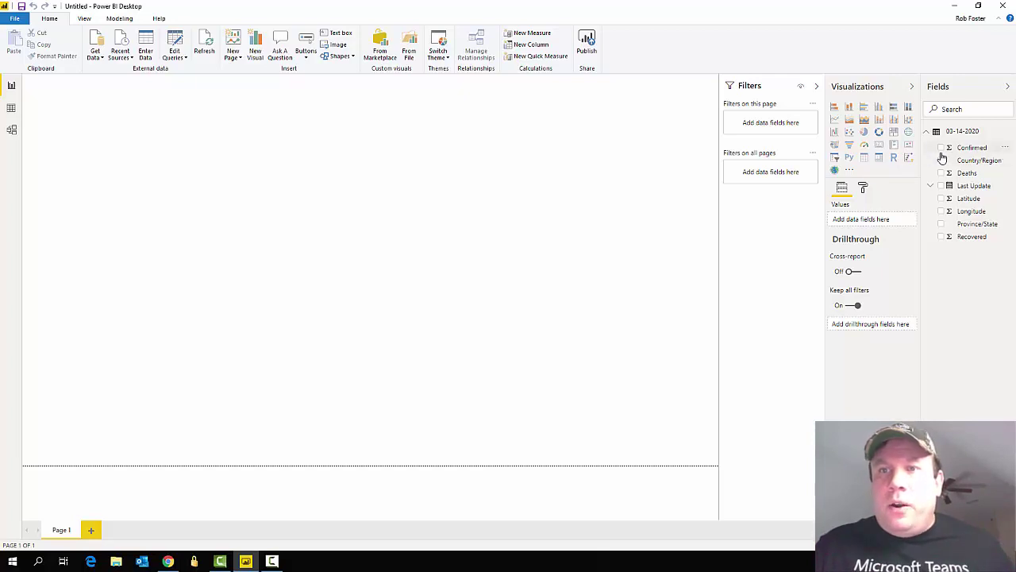
Add a card visual to the report page showing the Confirmed field.
click(878, 146)
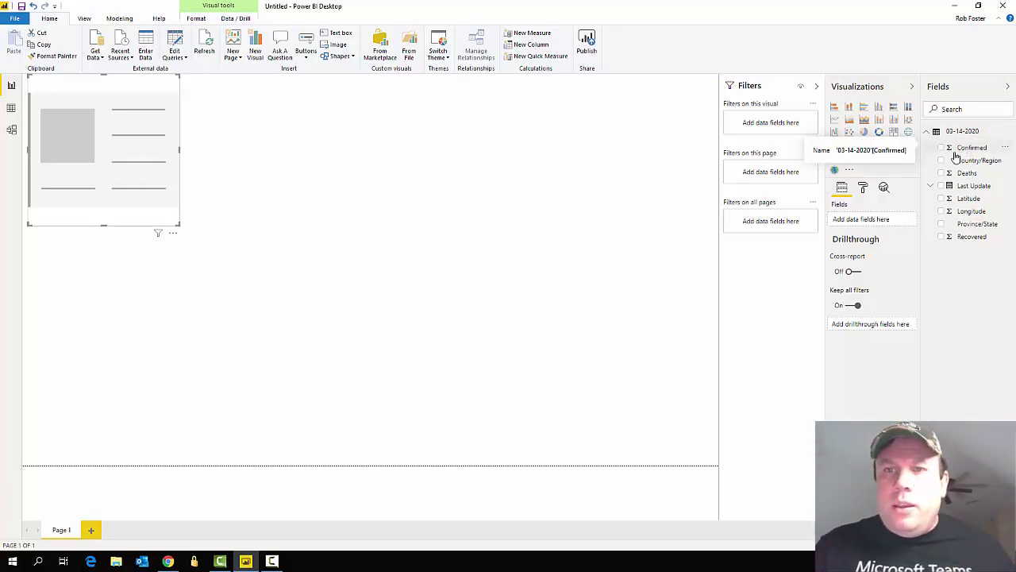
drag(966, 150, 877, 222)
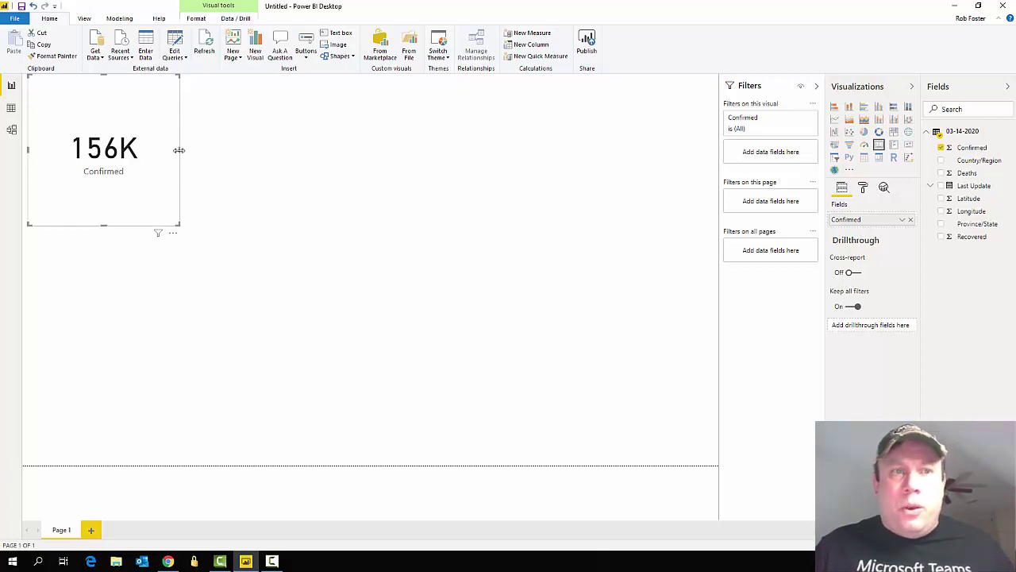
Set the Confirmed card's data label display units to None and shrink the card's height to fit its value and caption.
click(864, 188)
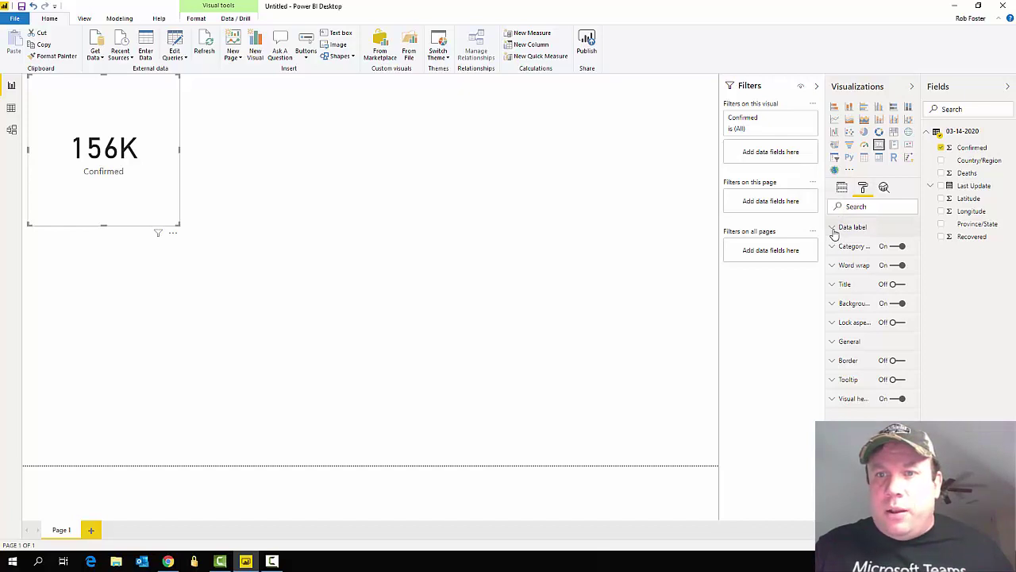
click(834, 232)
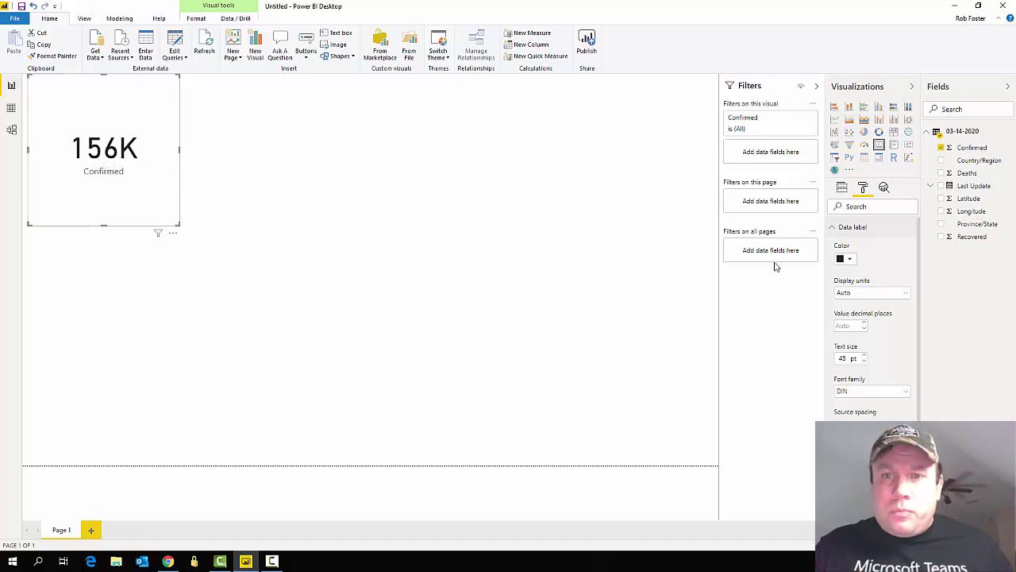
click(844, 293)
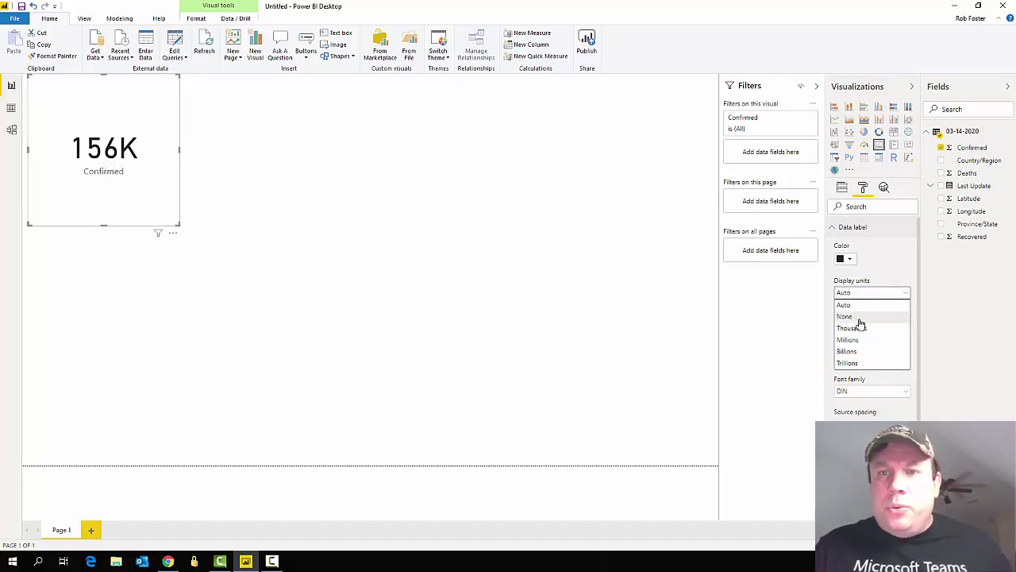
click(845, 316)
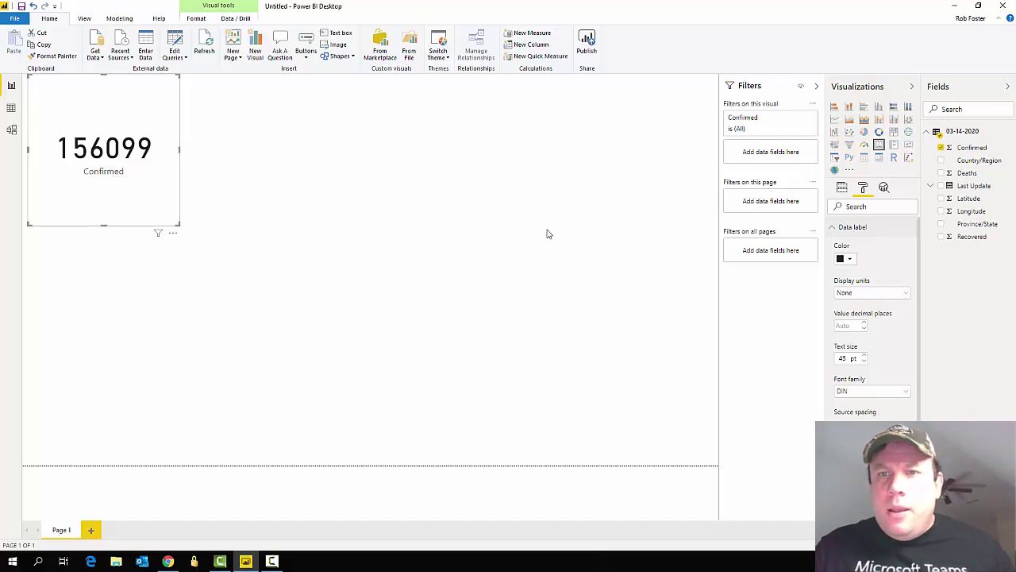
scroll(872, 317, down, 3)
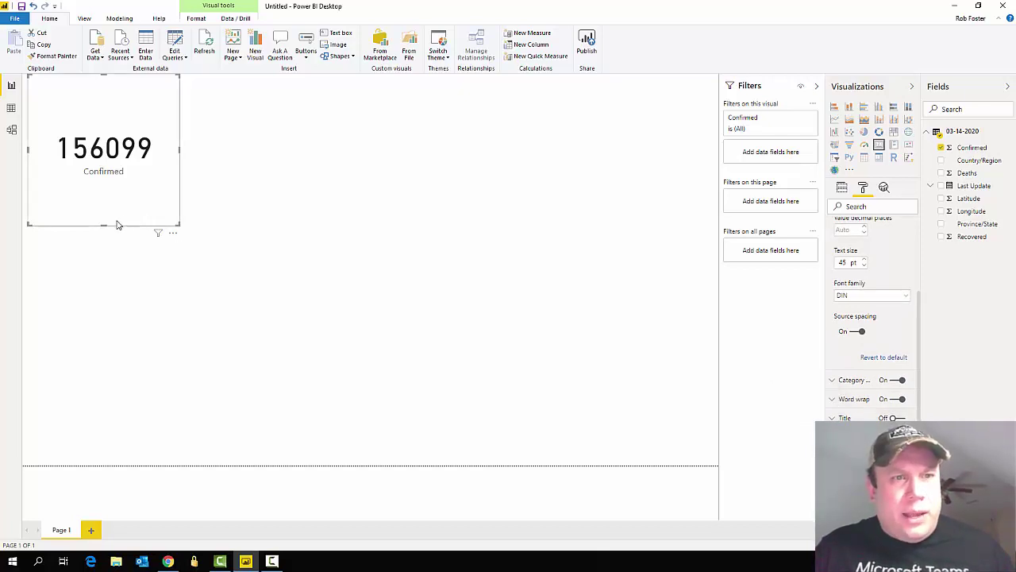
drag(107, 227, 112, 143)
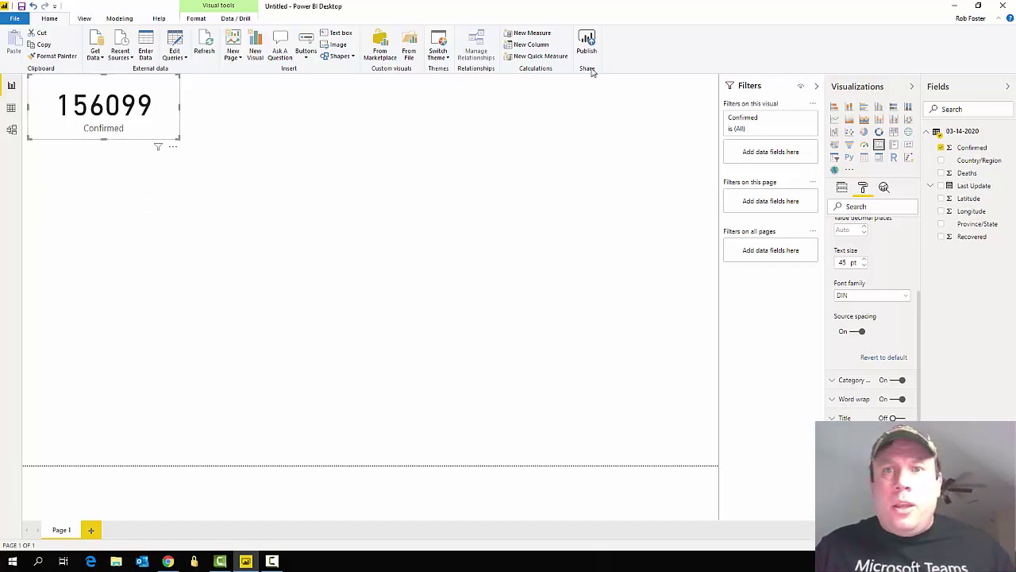
Add a second card showing the Deaths field and place it along the page's top edge, right of the Confirmed card.
click(610, 125)
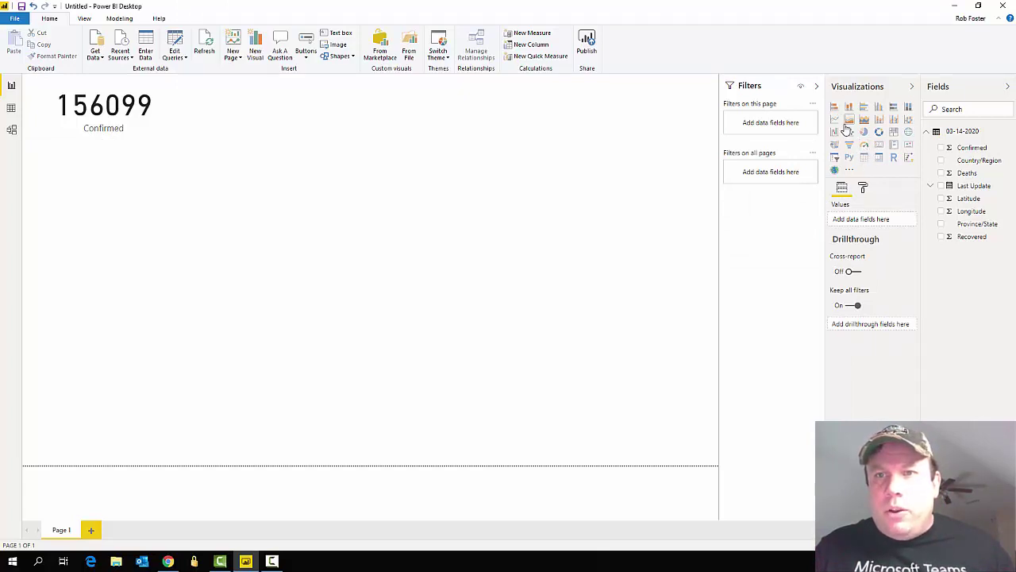
click(879, 144)
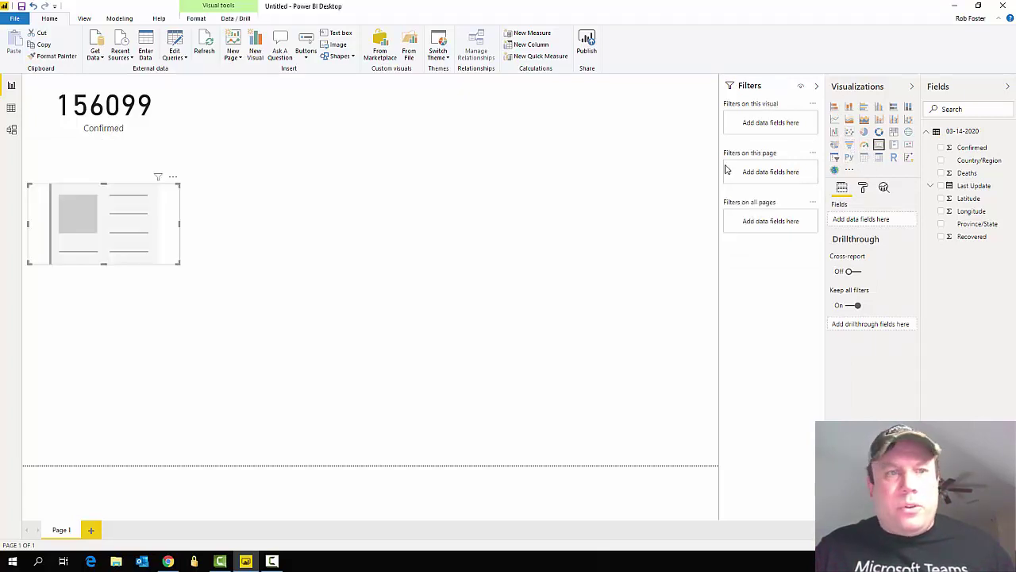
drag(134, 233, 528, 125)
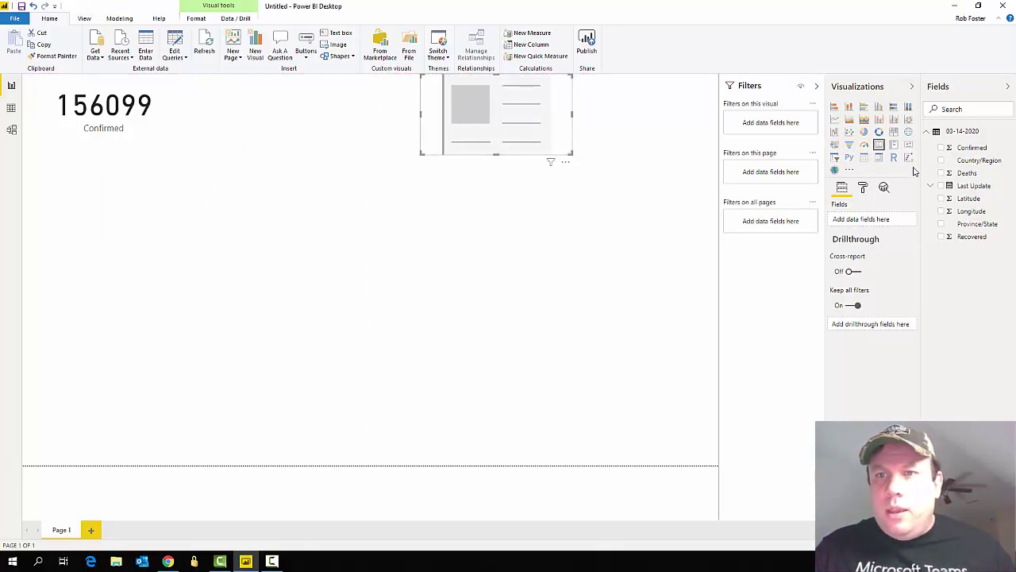
drag(965, 174, 885, 220)
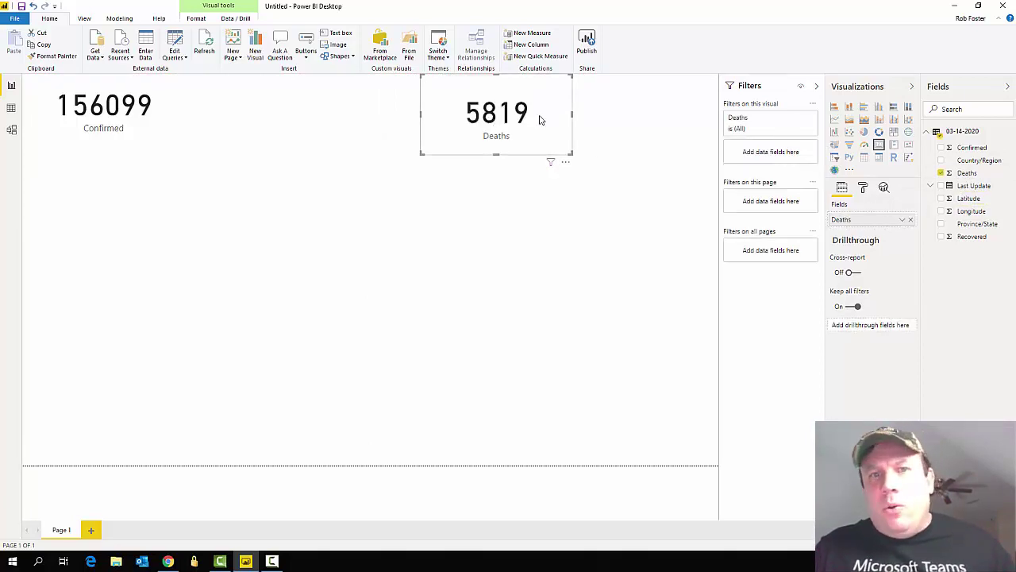
Duplicate the Deaths card, place the copy in the page's top right corner and replace its field with Recovered.
key(ctrl+c)
key(ctrl+v)
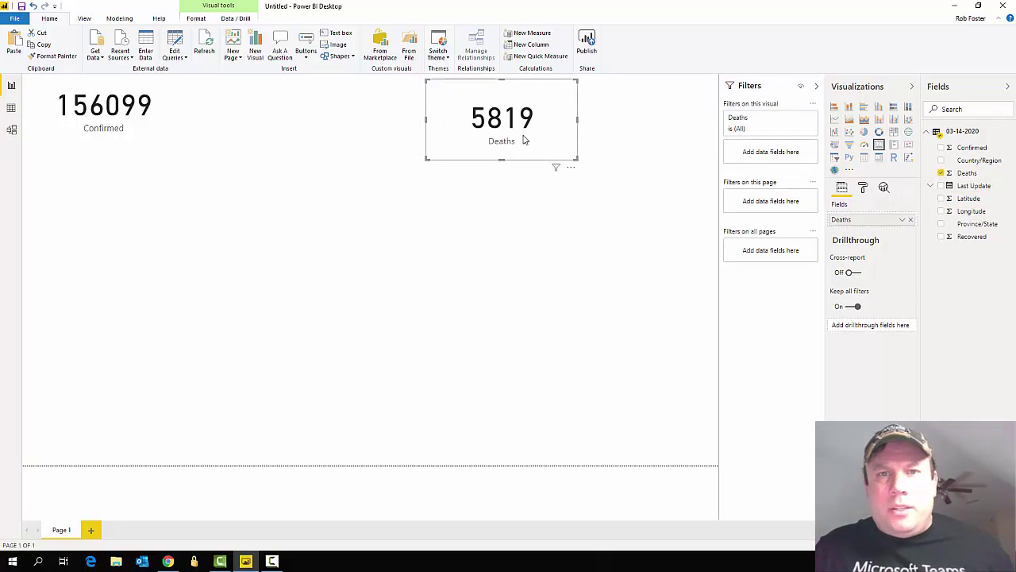
drag(635, 149, 698, 137)
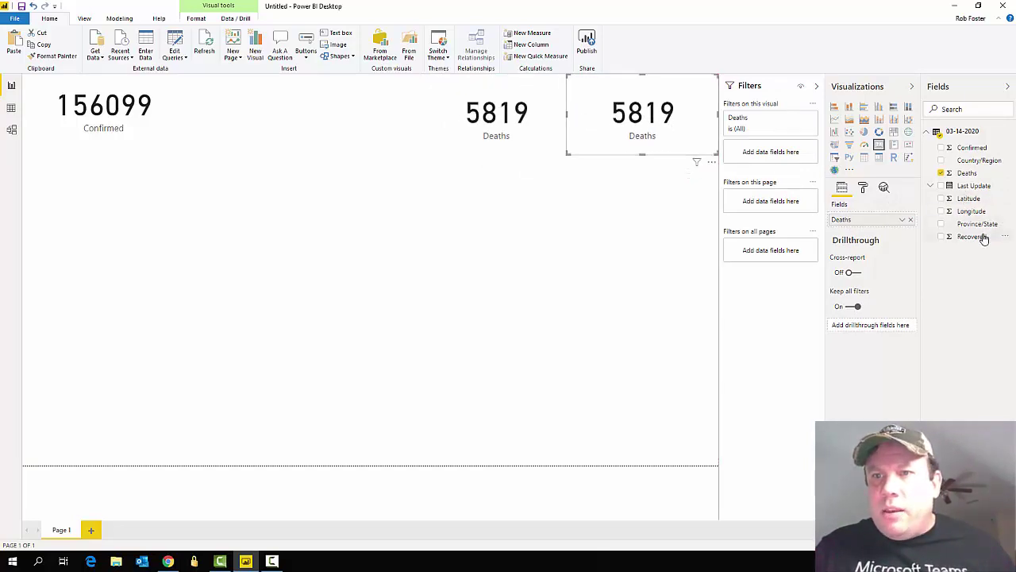
drag(982, 238, 873, 220)
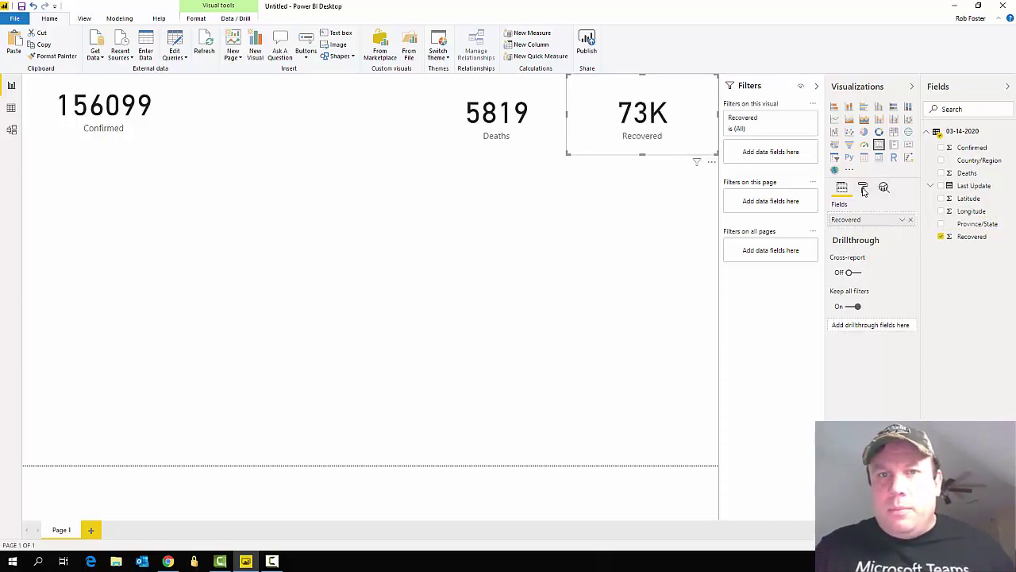
Set the Recovered card's data label display units to None.
click(864, 189)
click(842, 232)
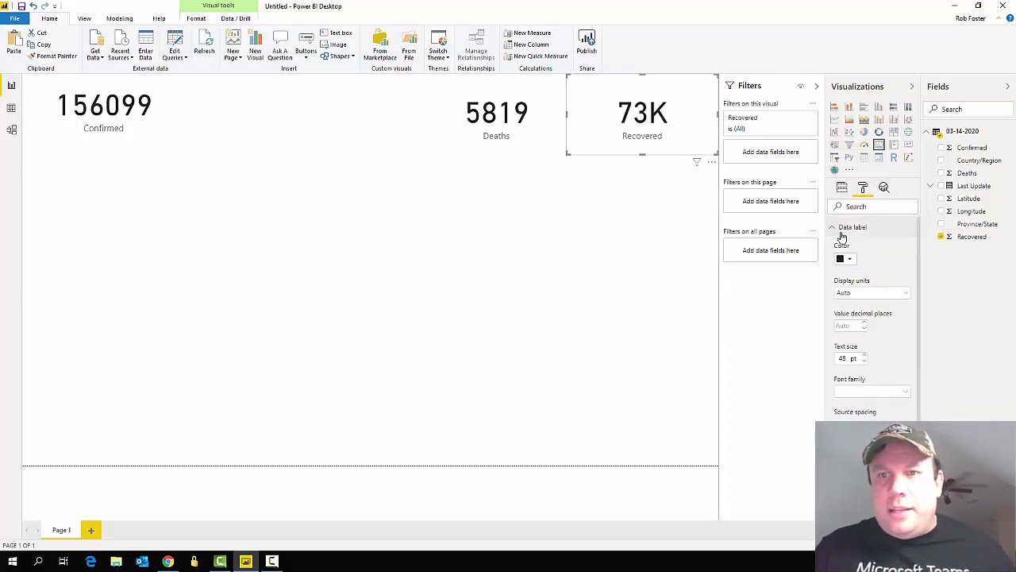
click(864, 294)
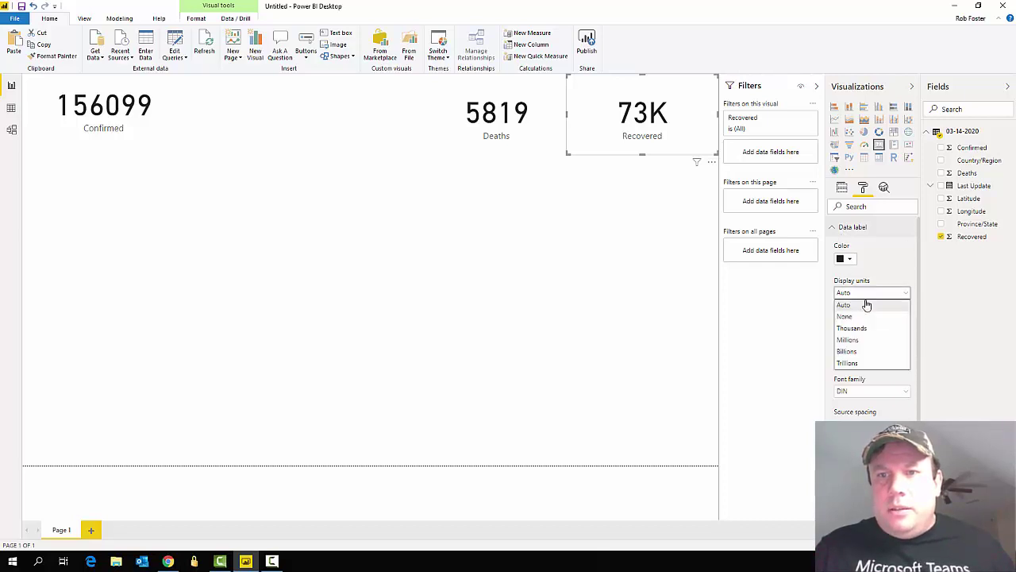
click(865, 318)
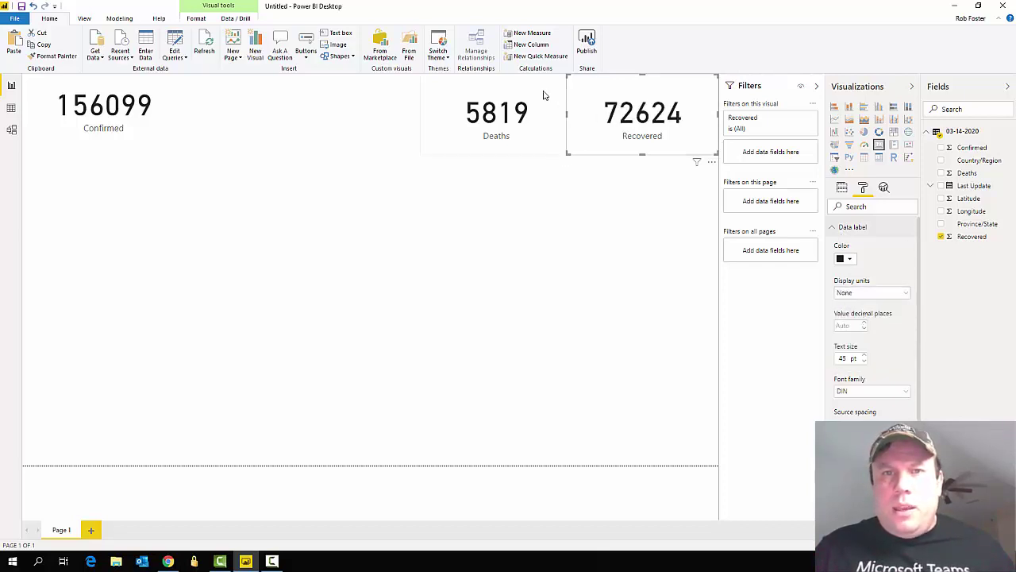
Set the Deaths card's data label display units to Auto.
click(534, 113)
click(864, 292)
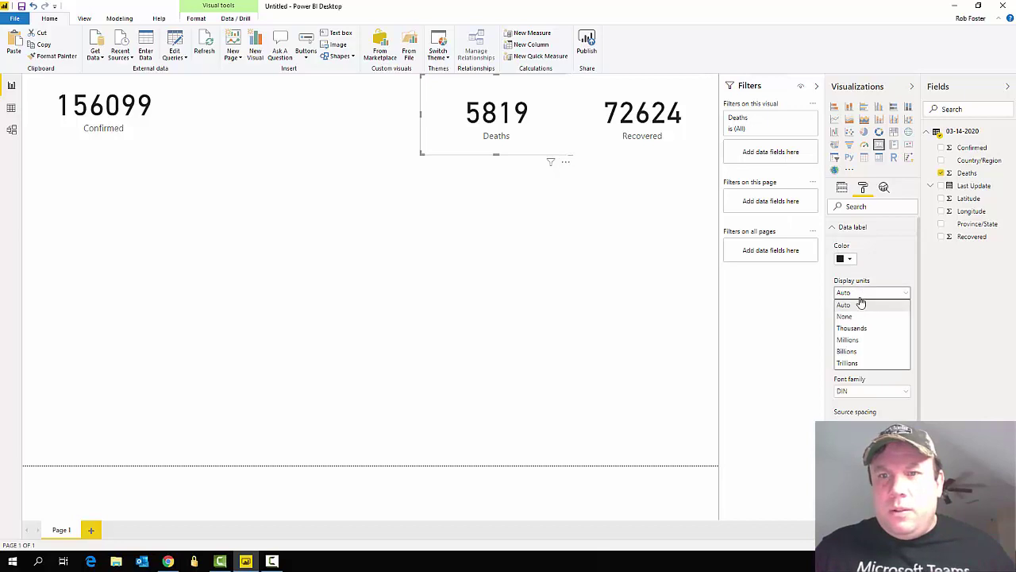
click(857, 308)
click(553, 220)
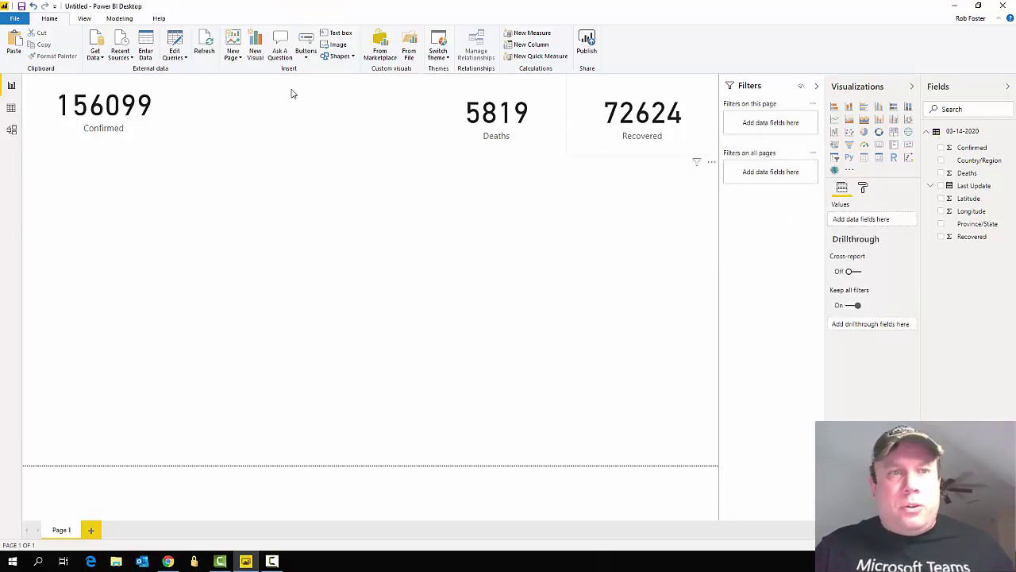
Reduce the height of the Deaths and Recovered cards to match the Confirmed card.
click(496, 147)
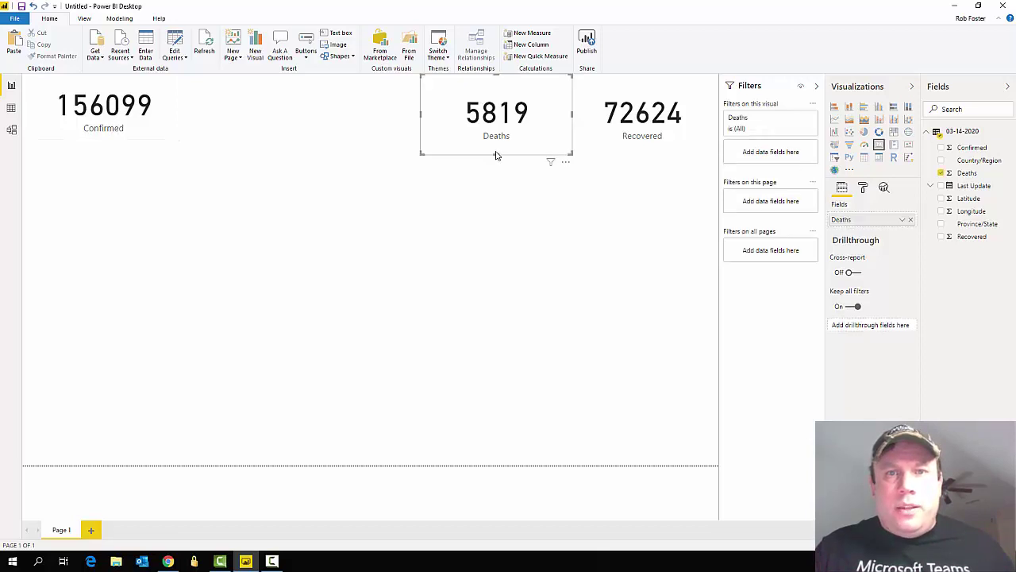
drag(501, 146, 503, 142)
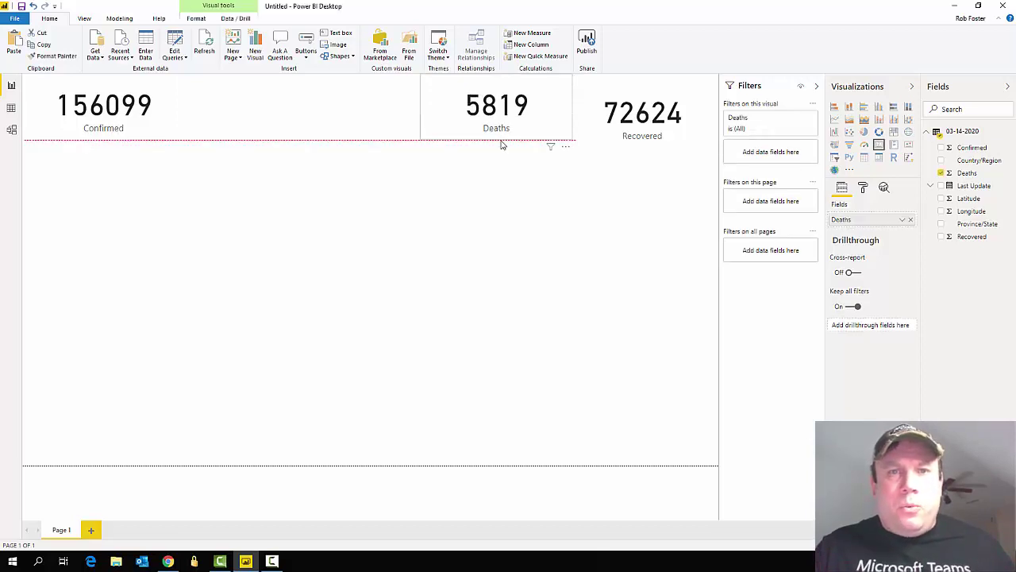
click(637, 145)
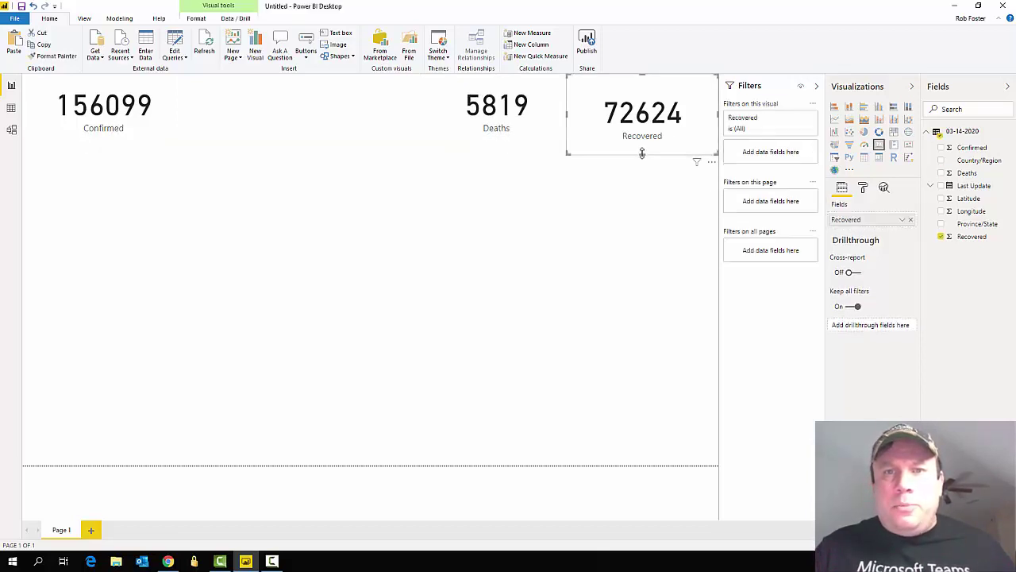
mouse_move(643, 154)
mouse_down()
mouse_move(647, 129)
mouse_move(645, 143)
mouse_up()
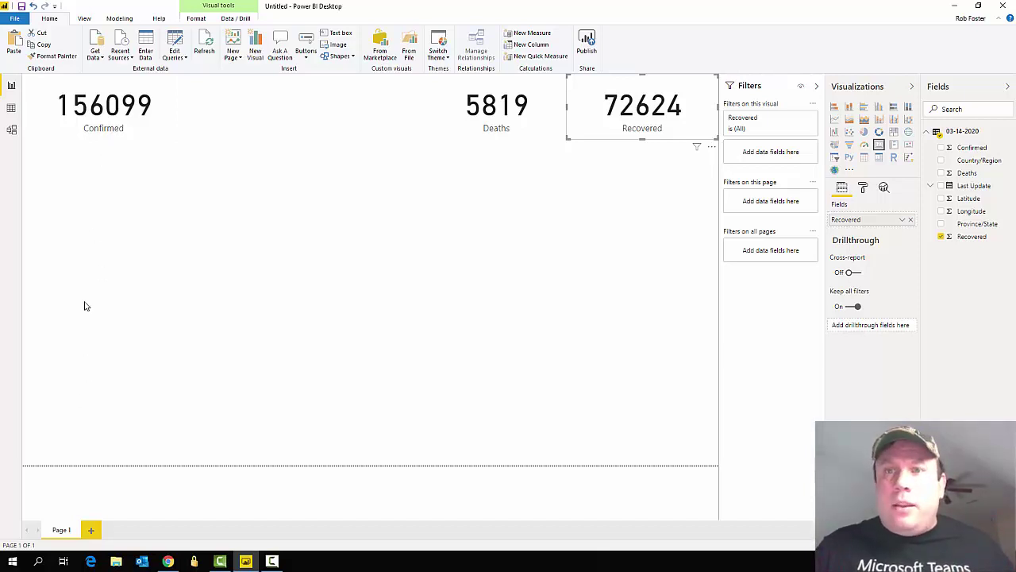
Add a table visual with Country/Region and Confirmed and stretch it down close to the bottom of the page.
click(384, 202)
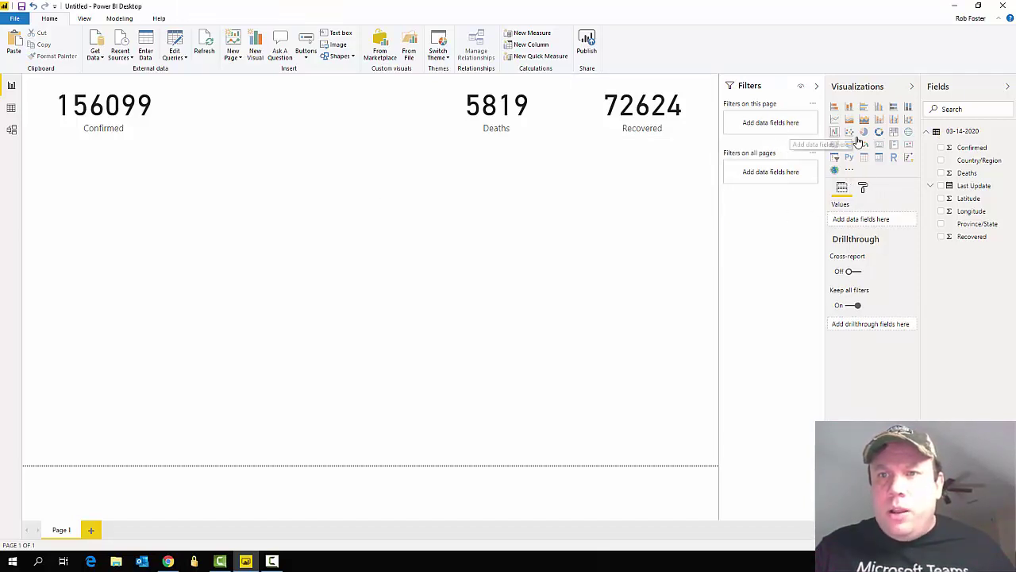
click(865, 159)
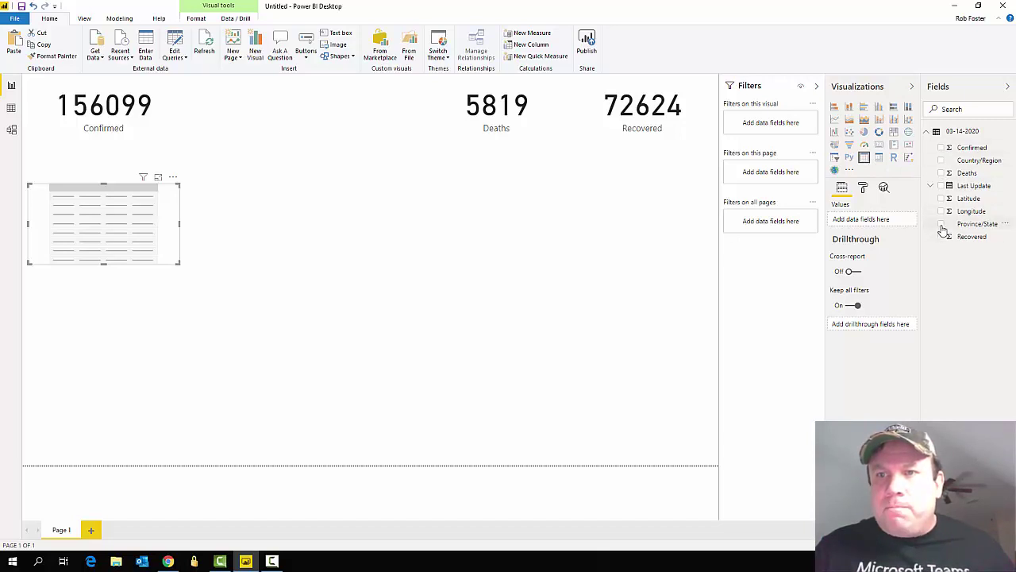
click(942, 160)
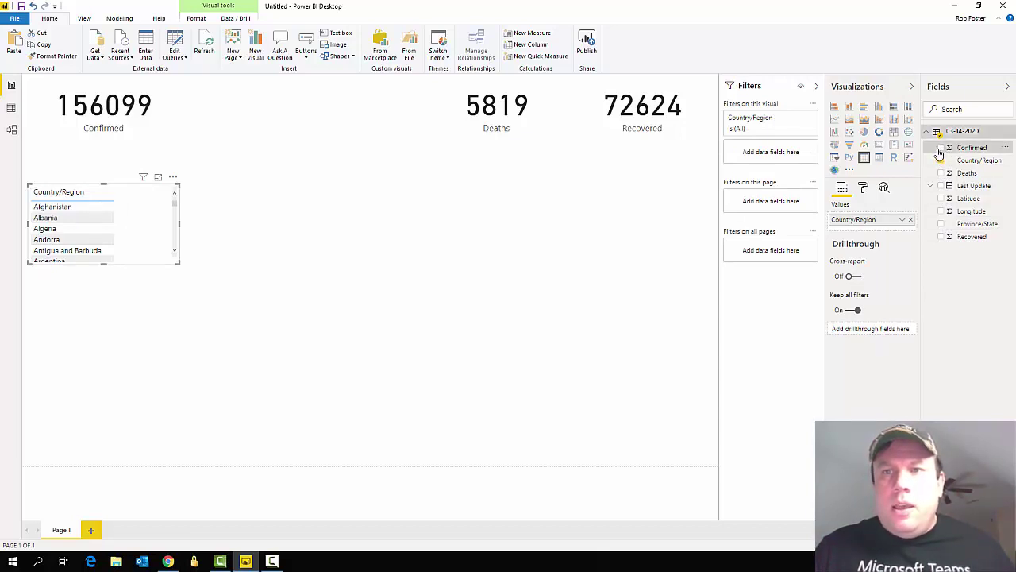
click(941, 148)
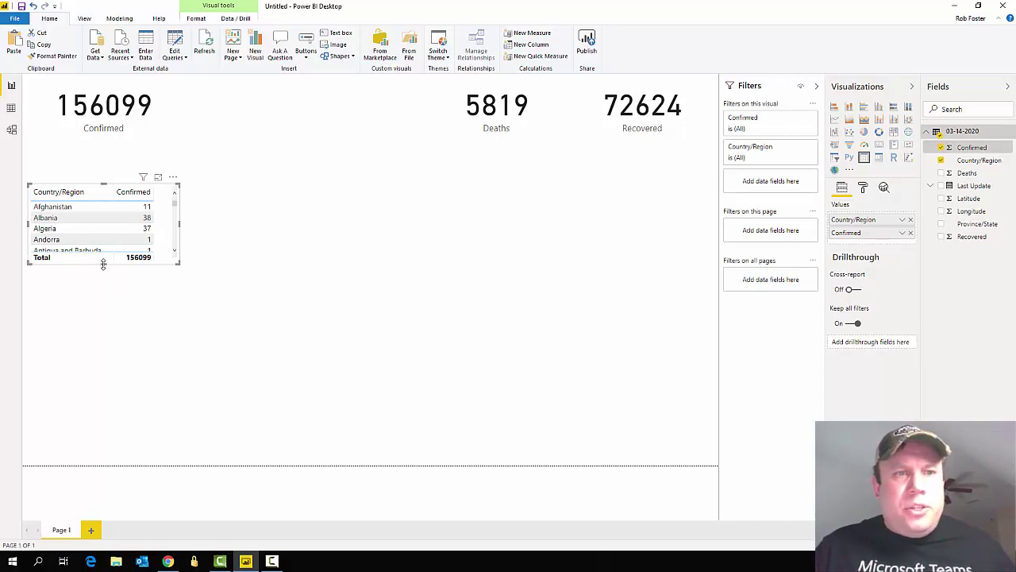
drag(104, 263, 94, 452)
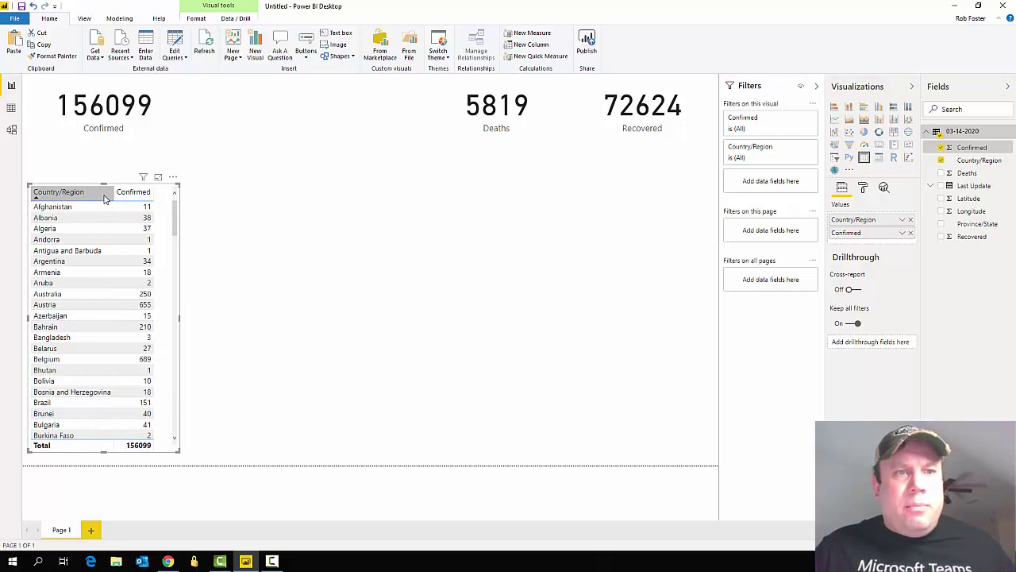
Sort the country table by Confirmed in descending order and move it directly beneath the Confirmed card.
click(135, 192)
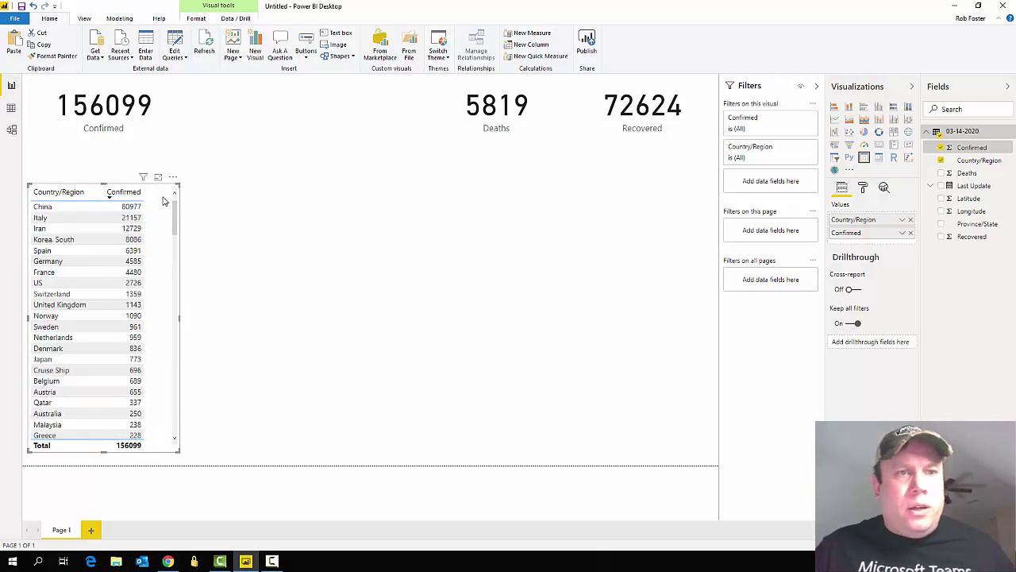
drag(162, 197, 163, 158)
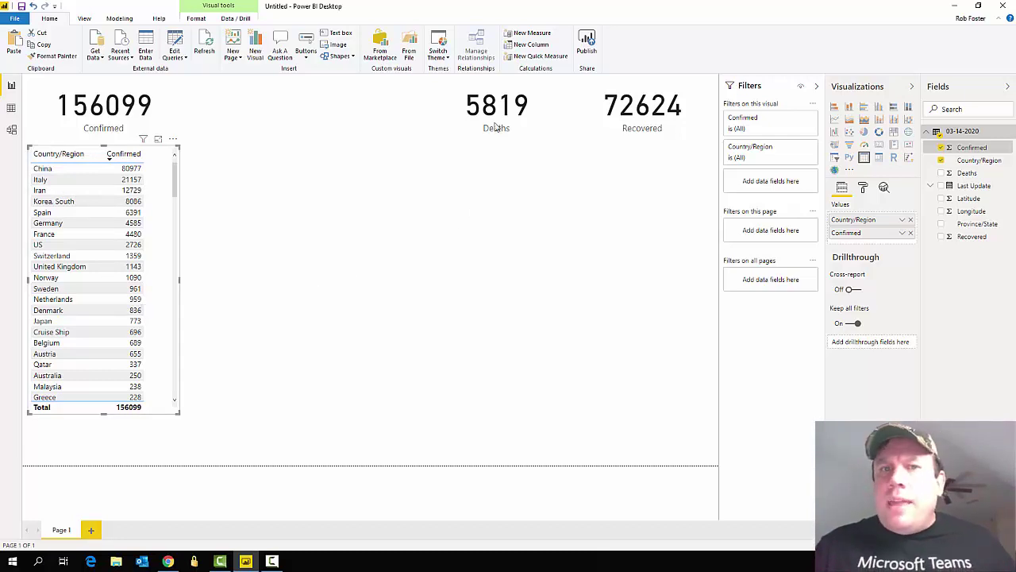
click(482, 226)
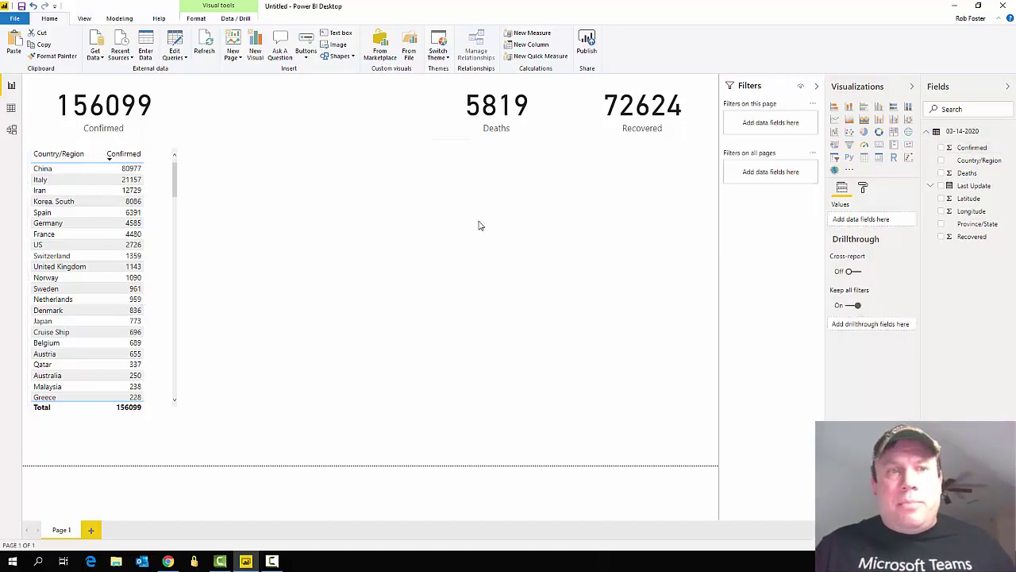
Duplicate the Confirmed country table and place the copy beneath the Deaths card.
click(167, 162)
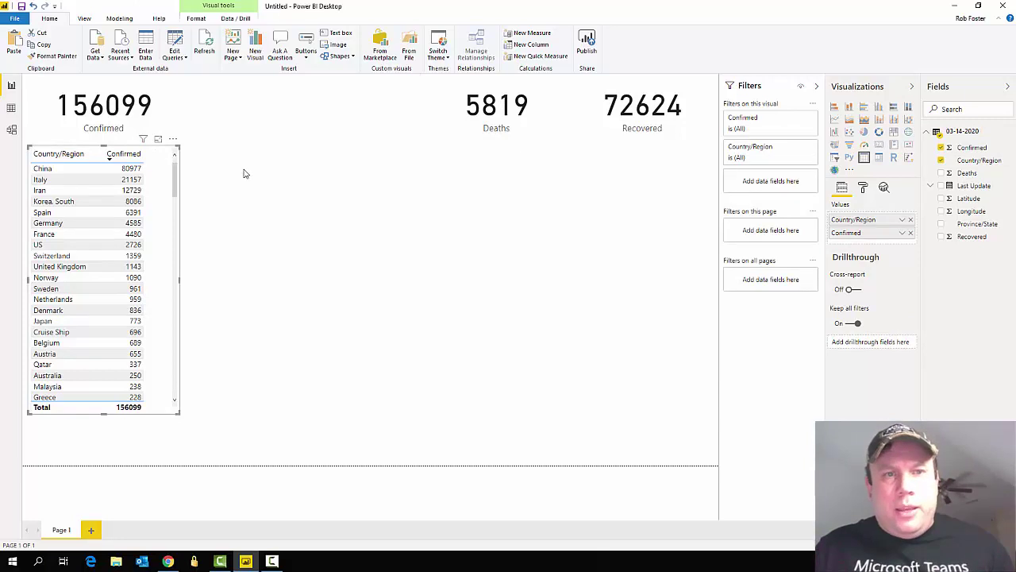
click(290, 181)
drag(163, 162, 573, 145)
key(ctrl+c)
key(ctrl+v)
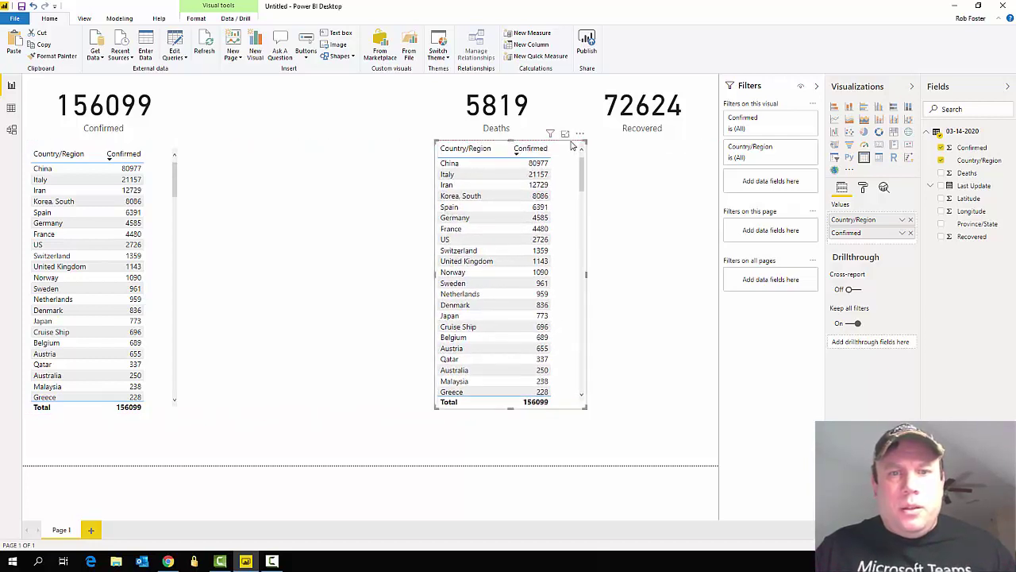
Replace Confirmed with Deaths in the copied table and sort it by Deaths in descending order.
click(911, 233)
drag(967, 173, 884, 229)
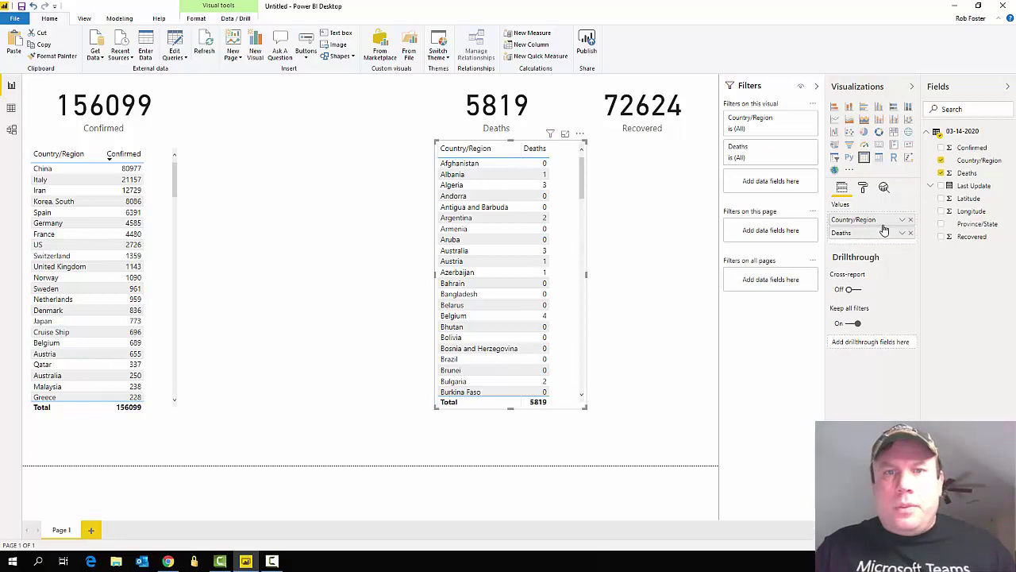
click(537, 149)
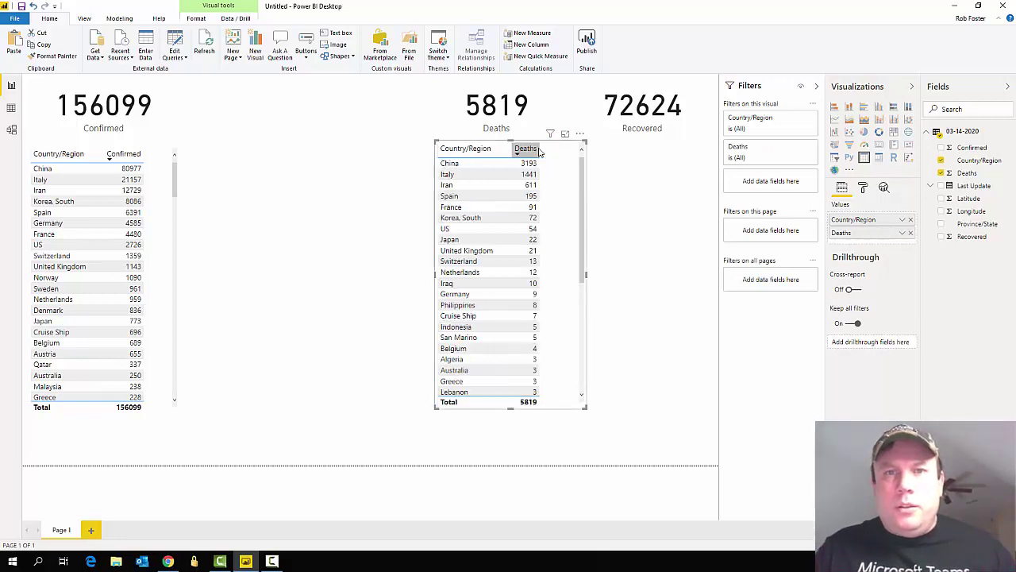
Duplicate the Confirmed country table and place the copy beneath the Recovered card.
click(647, 218)
click(162, 167)
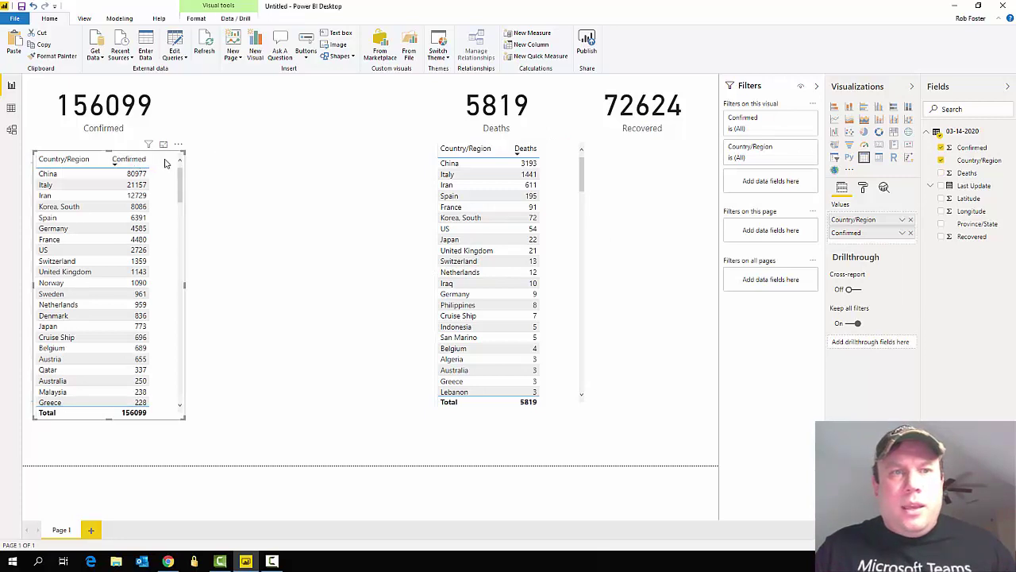
click(616, 132)
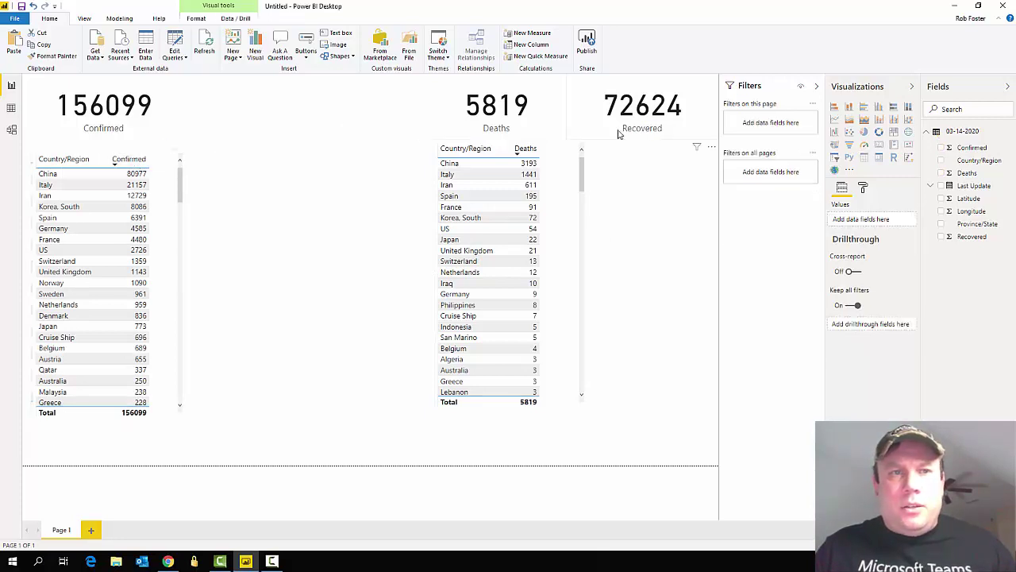
key(ctrl+v)
click(199, 168)
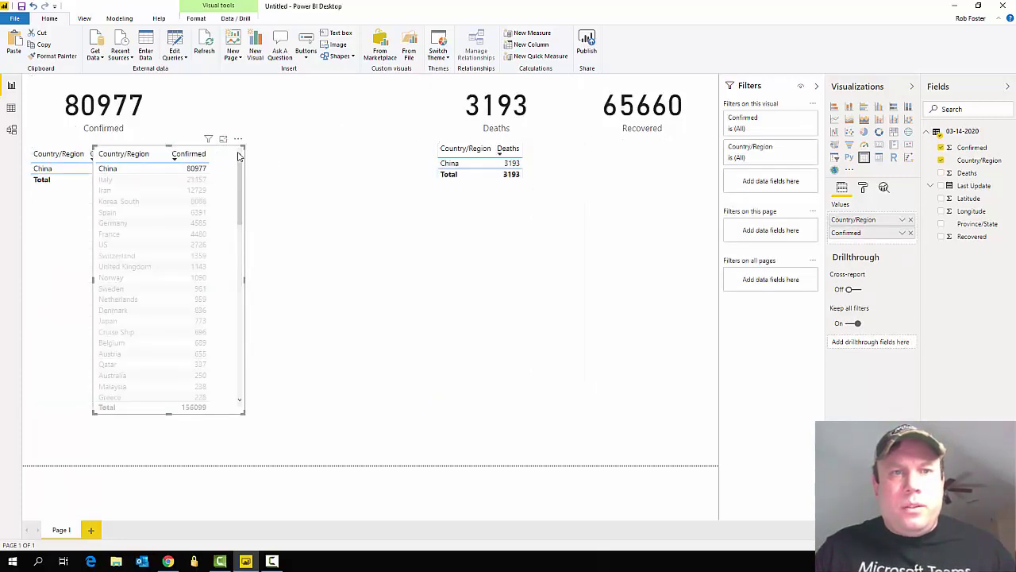
click(321, 154)
click(208, 169)
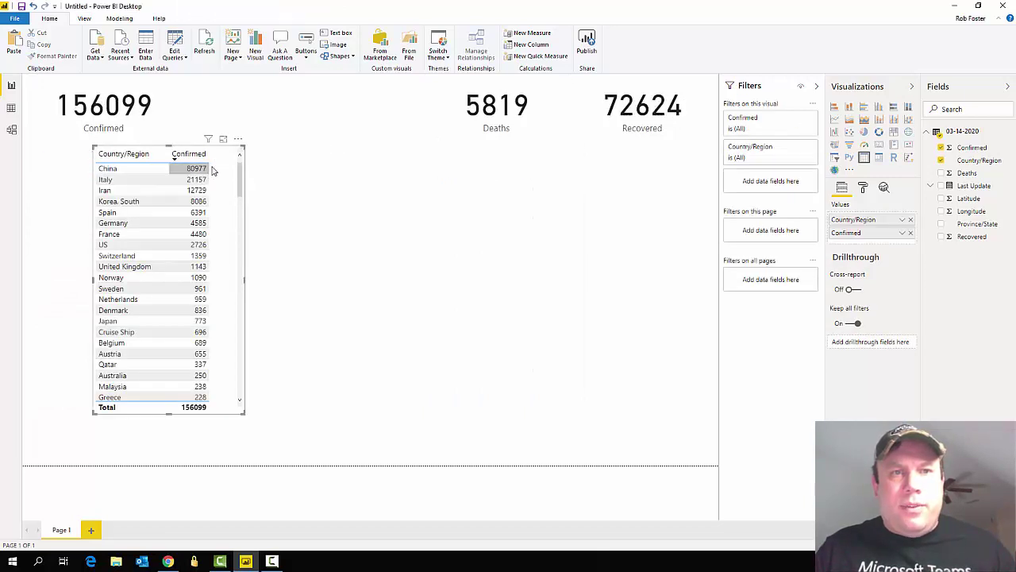
click(357, 163)
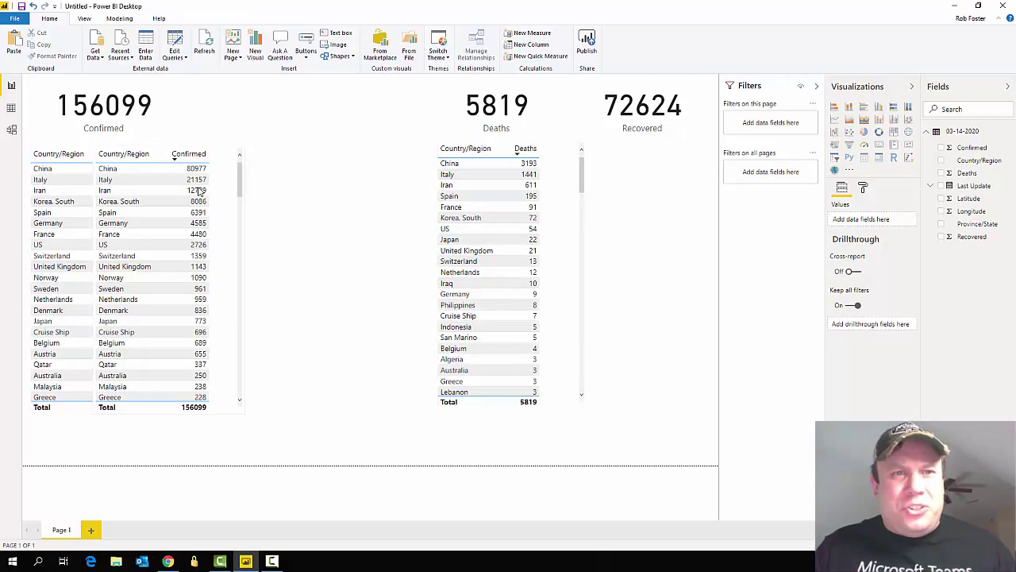
click(233, 170)
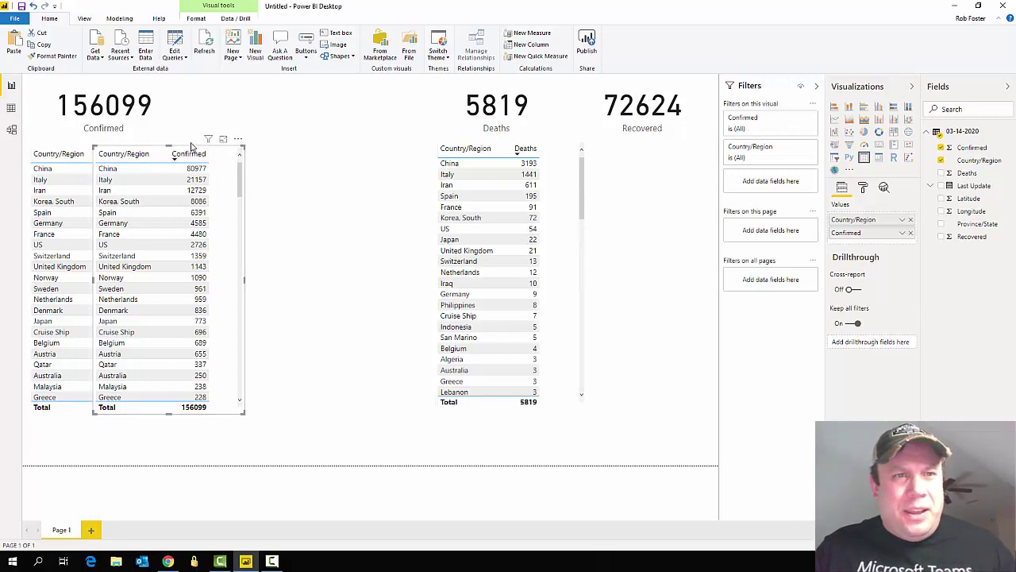
drag(196, 150, 690, 151)
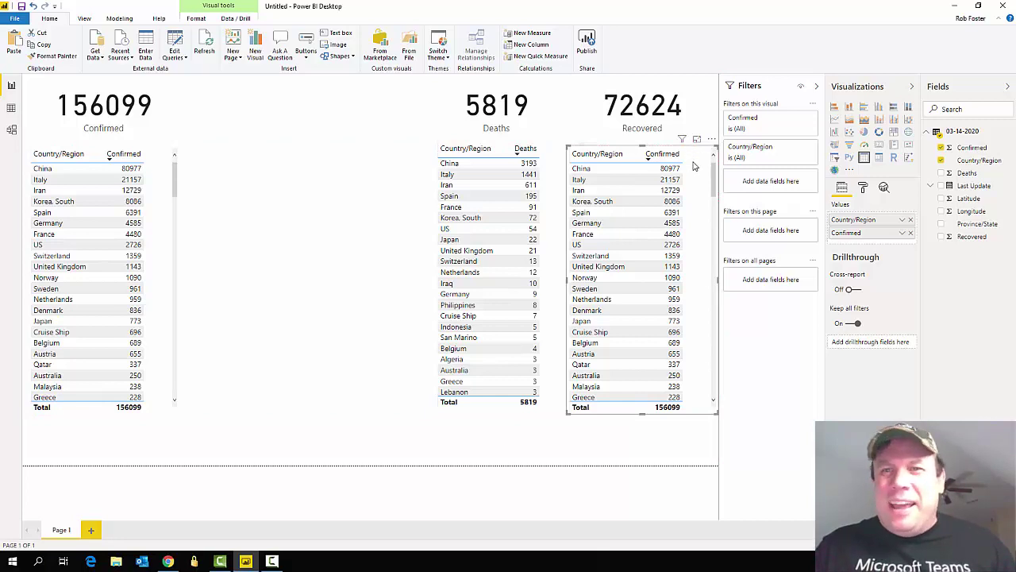
Replace Confirmed with Recovered in the copied table and sort it by Recovered in descending order.
click(910, 234)
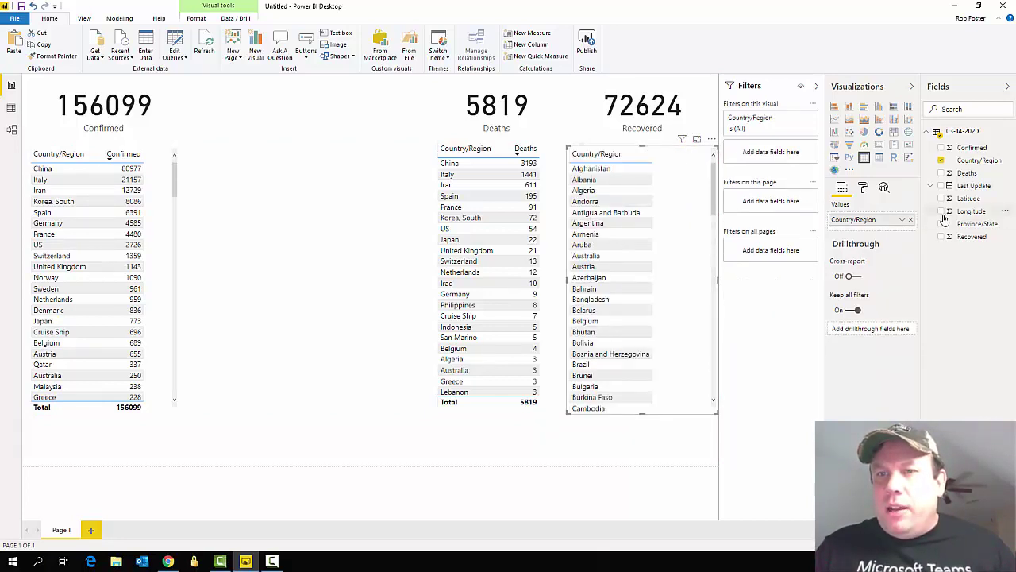
drag(972, 238, 877, 232)
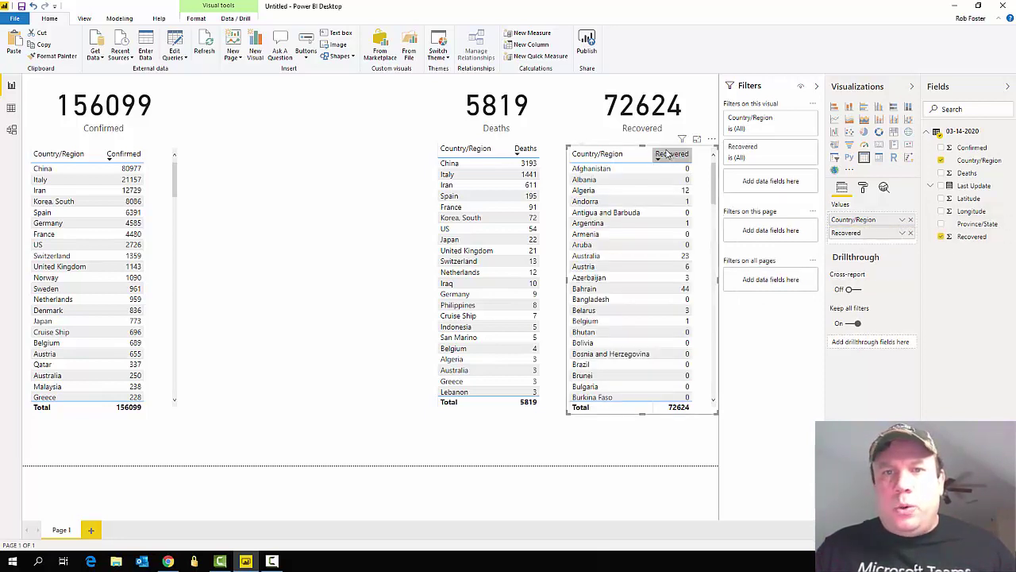
click(667, 153)
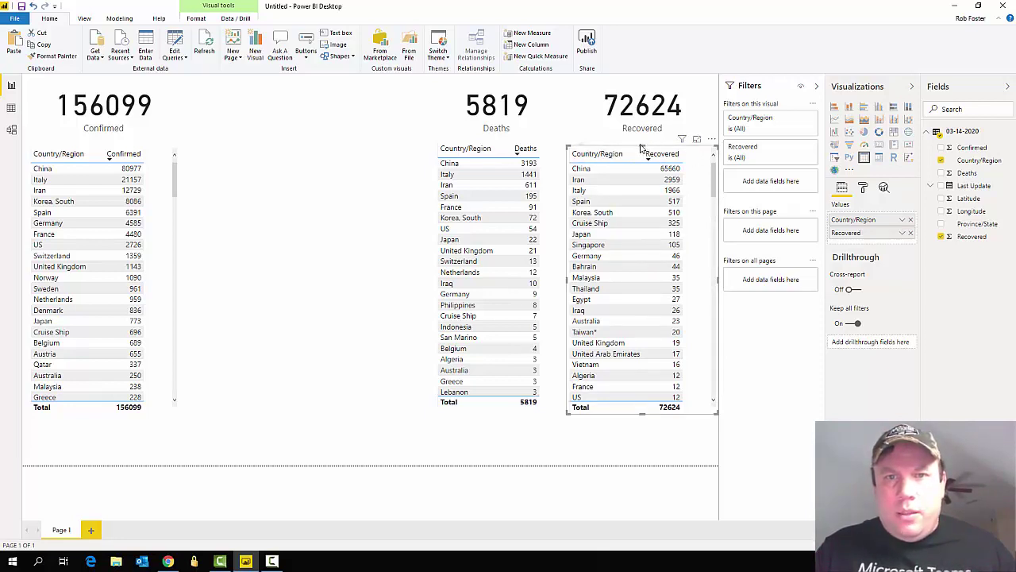
Adjust the upper and lower edges of the Recovered table to line up with the Deaths table.
drag(643, 143, 643, 138)
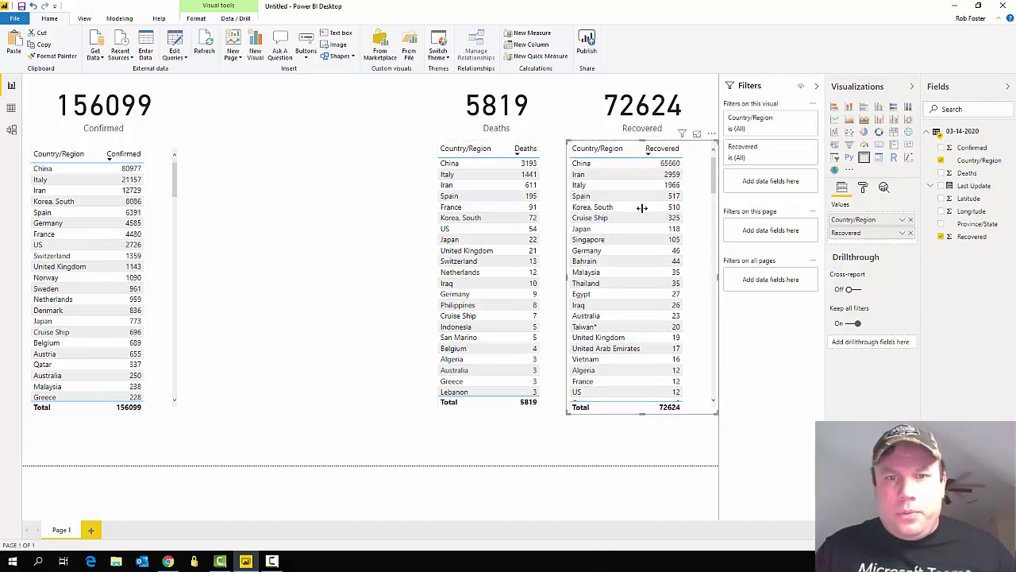
mouse_move(642, 412)
mouse_down()
mouse_move(653, 400)
mouse_move(653, 412)
mouse_up()
click(653, 415)
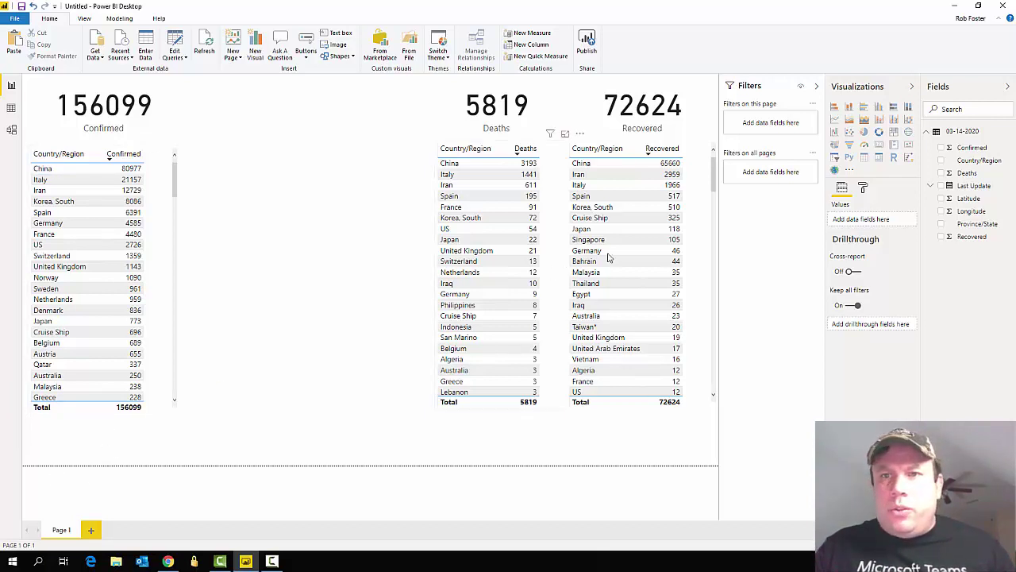
Add a card visual, shrink it and place it beneath the Confirmed country table.
click(879, 145)
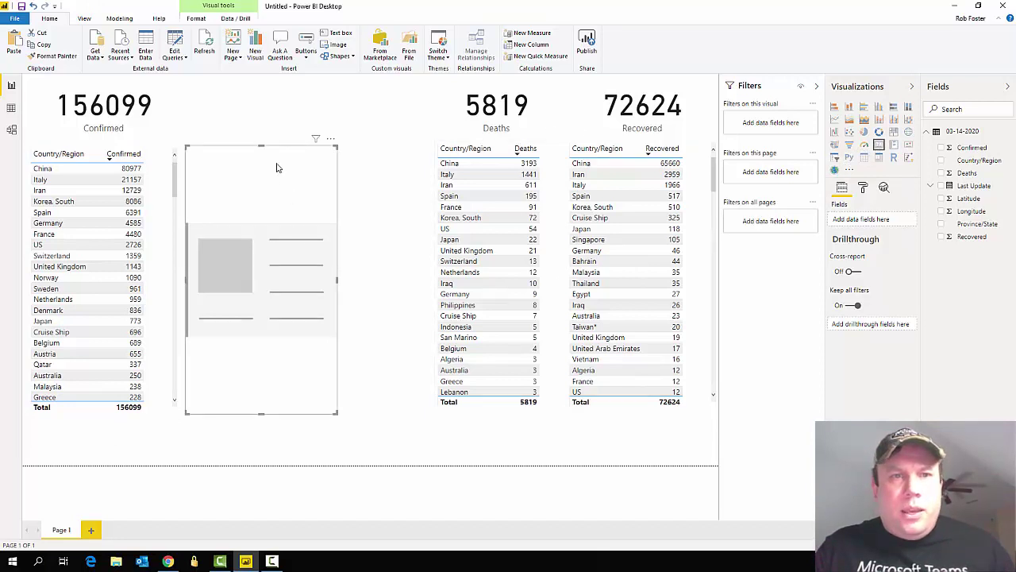
drag(266, 237, 141, 478)
click(220, 455)
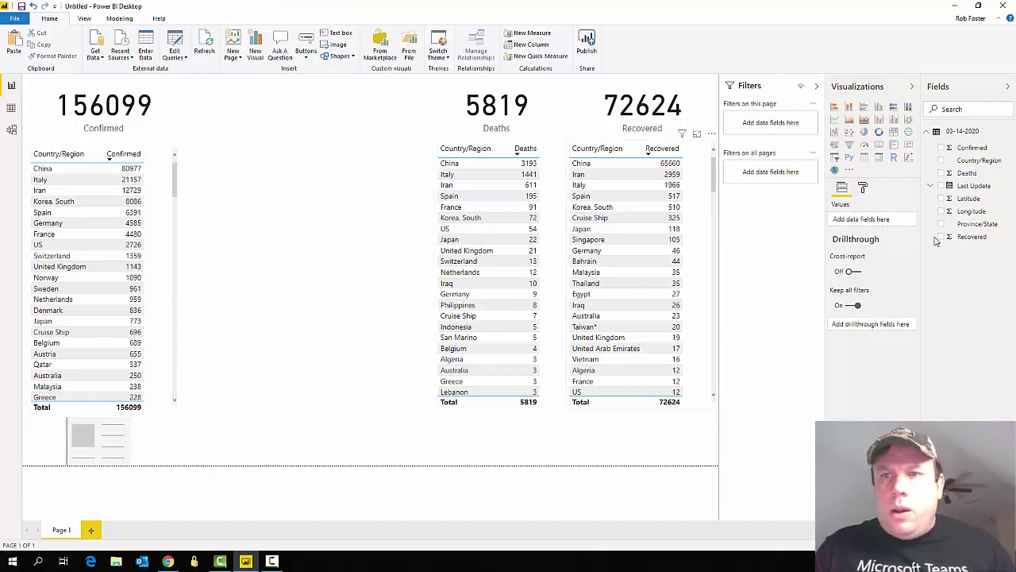
Add Country/Region to the new card and summarize it as Count (Distinct).
click(131, 447)
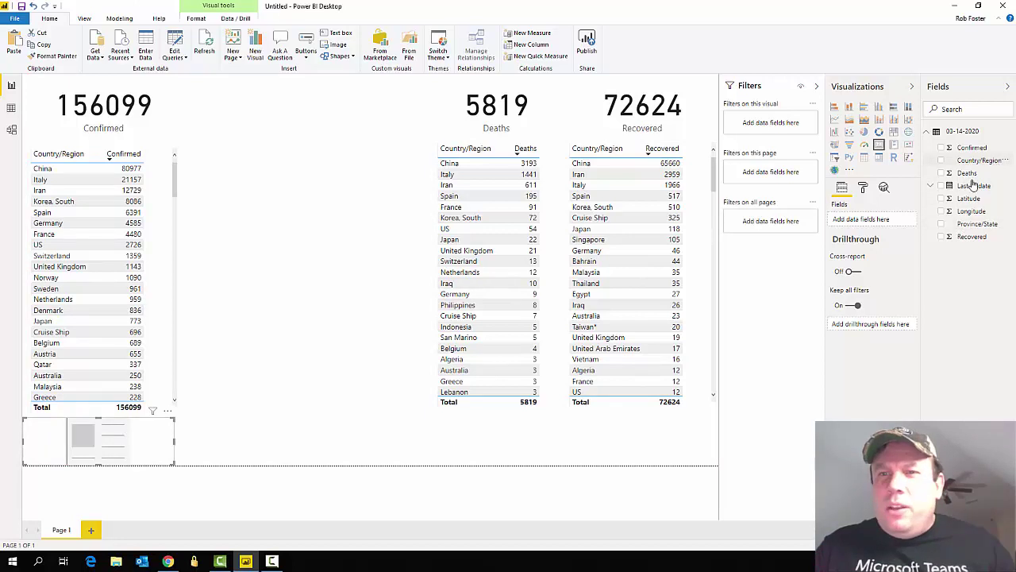
drag(973, 184, 898, 221)
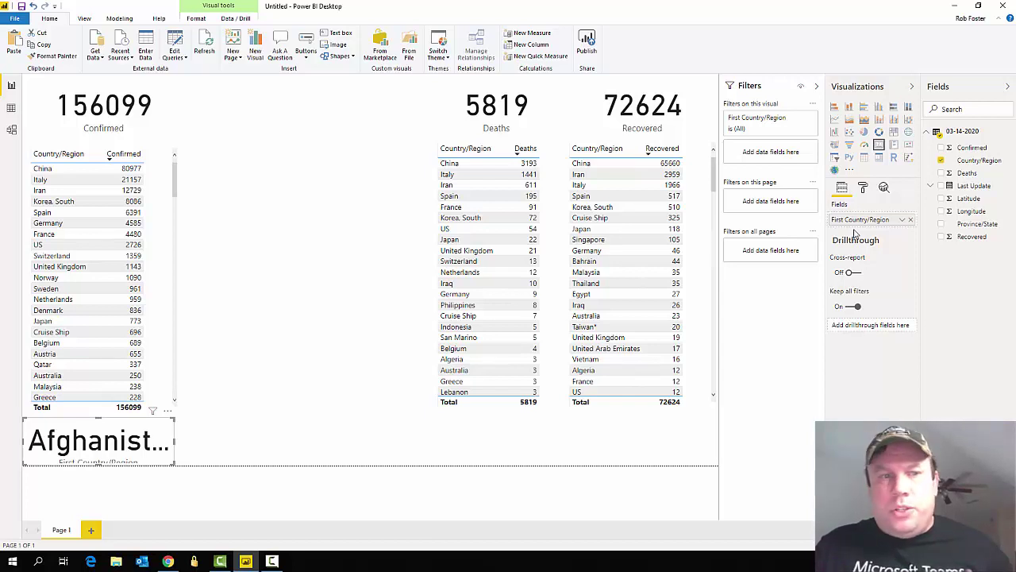
click(902, 220)
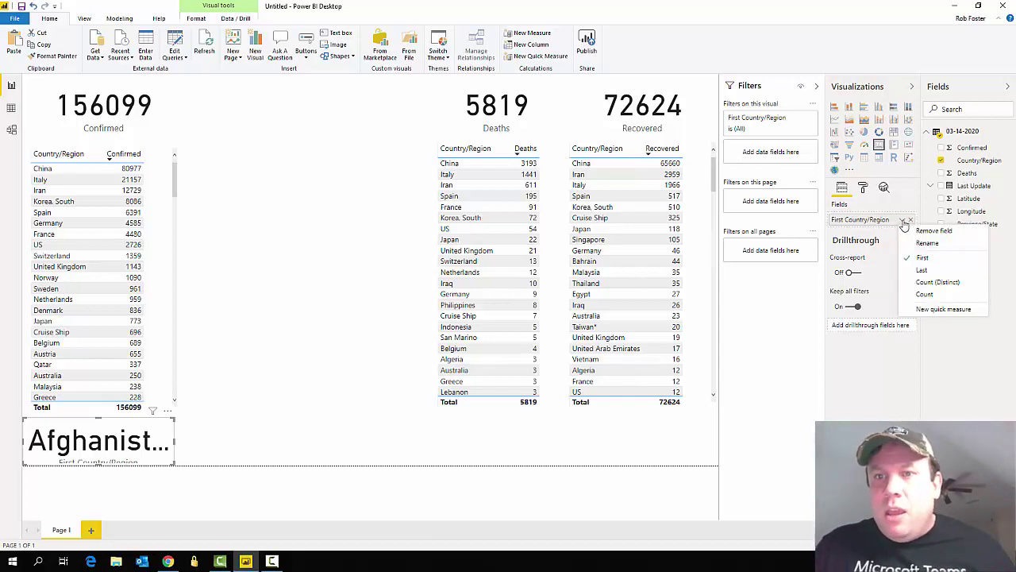
click(929, 293)
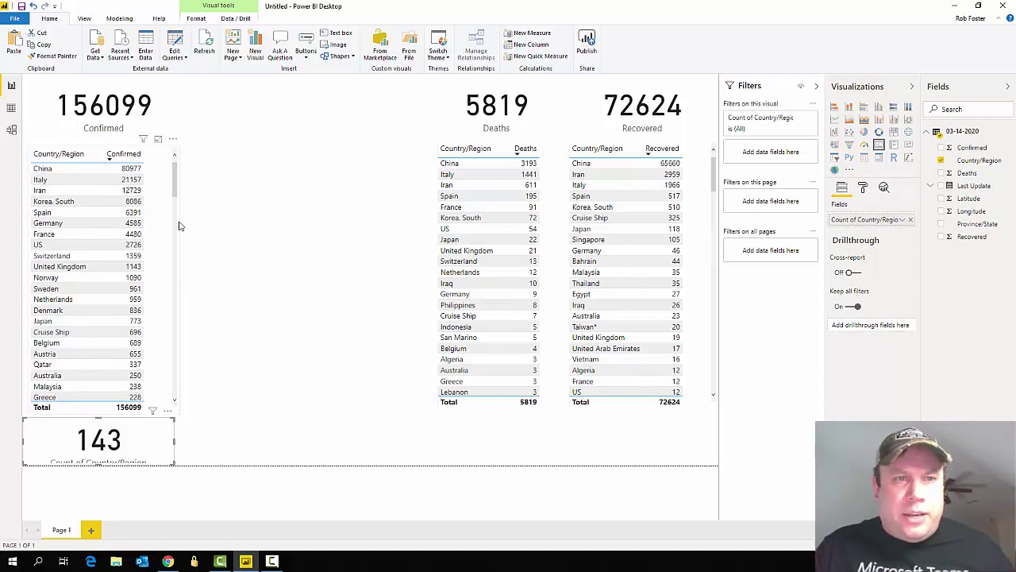
Shorten the Confirmed country table slightly and extend the country count card upward so its label fits.
click(174, 190)
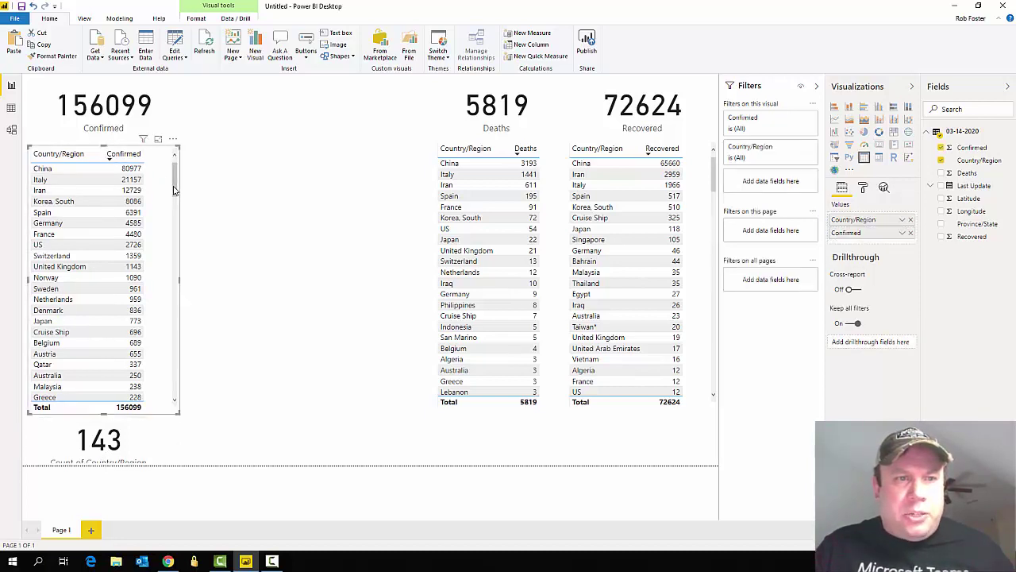
drag(103, 411, 97, 409)
click(102, 428)
click(238, 427)
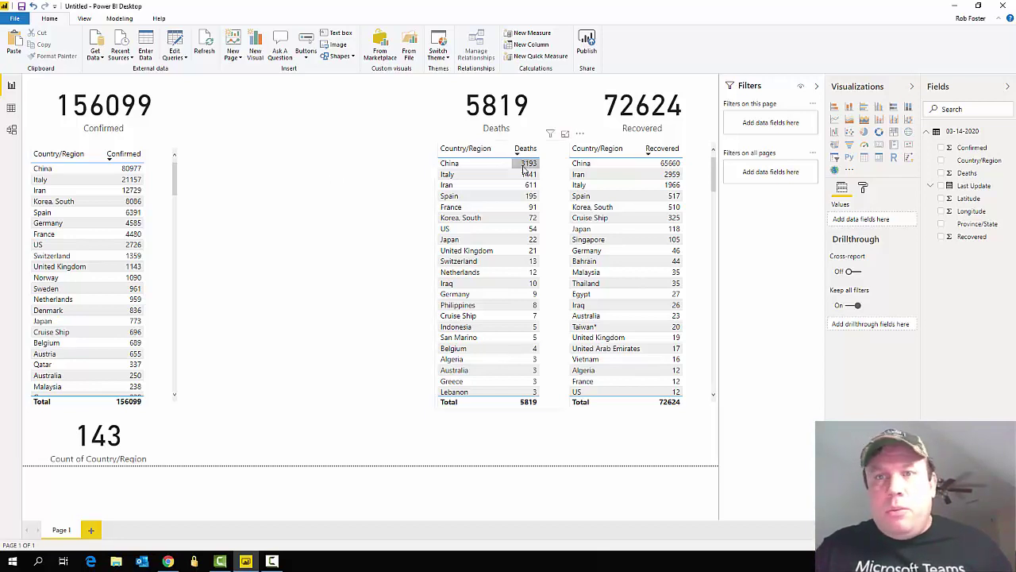
Add a map visual, widen it to the edge of the Deaths table and extend it to the top of the page.
click(910, 132)
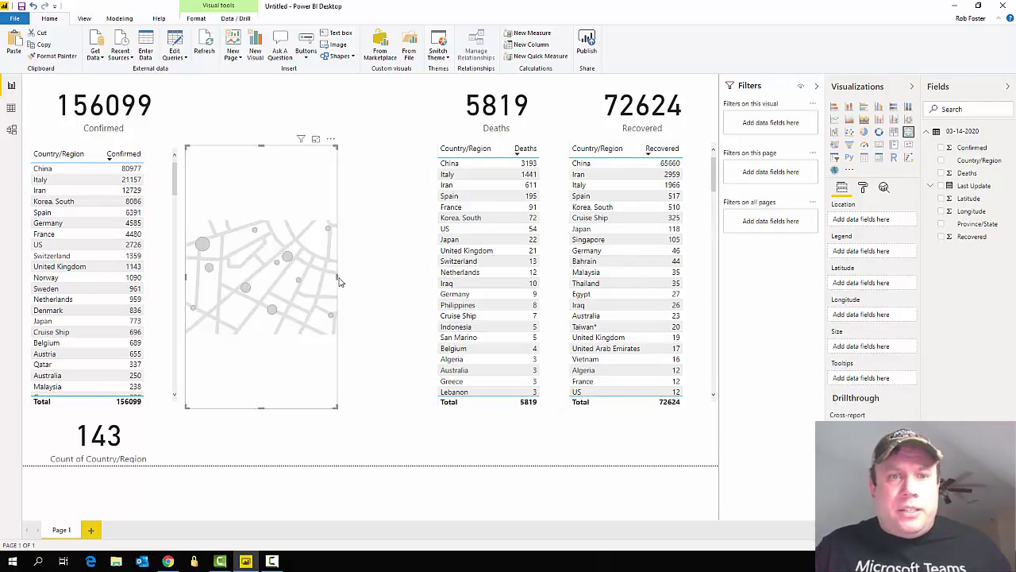
drag(351, 282, 441, 274)
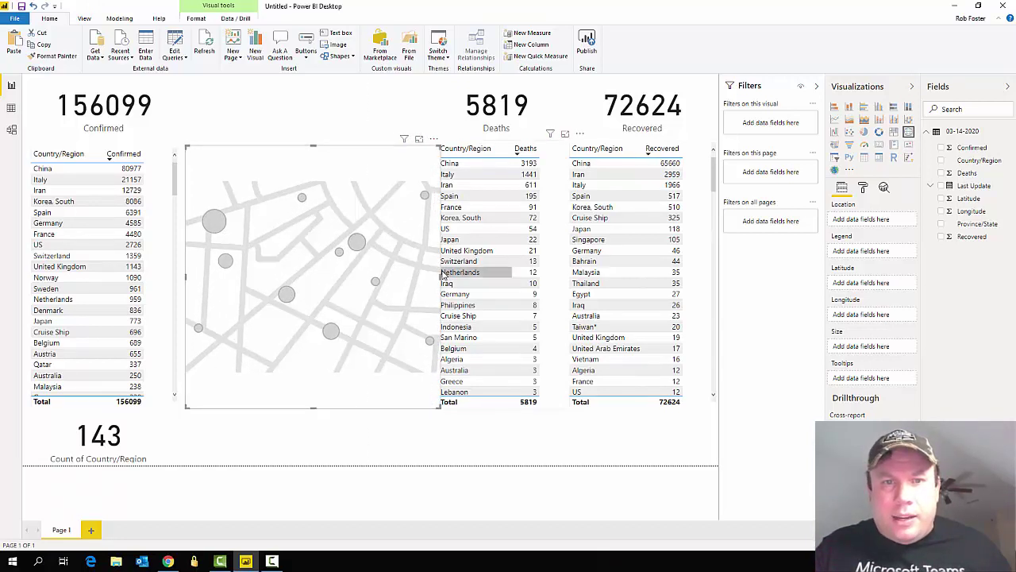
drag(437, 282, 435, 283)
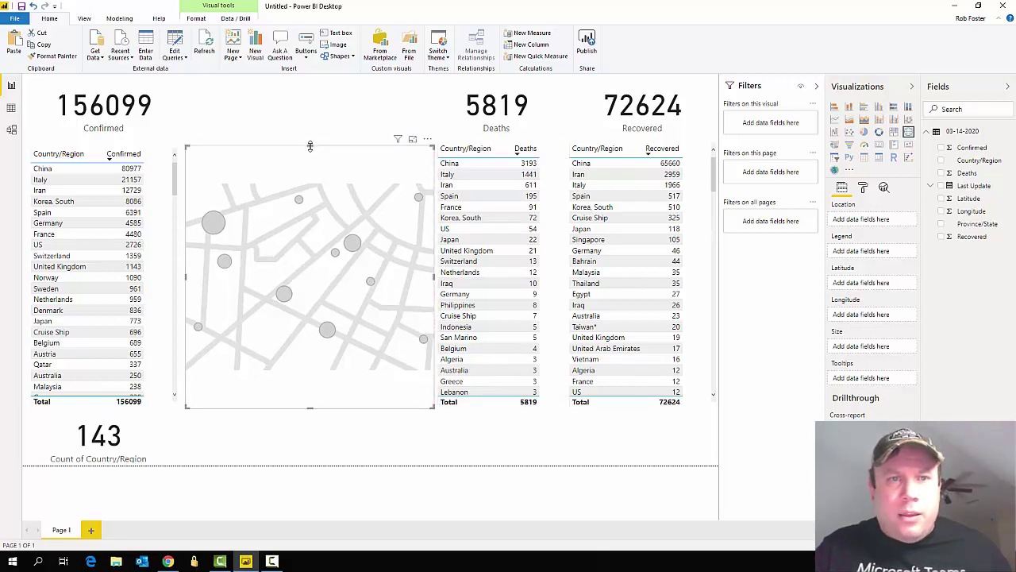
drag(309, 146, 313, 88)
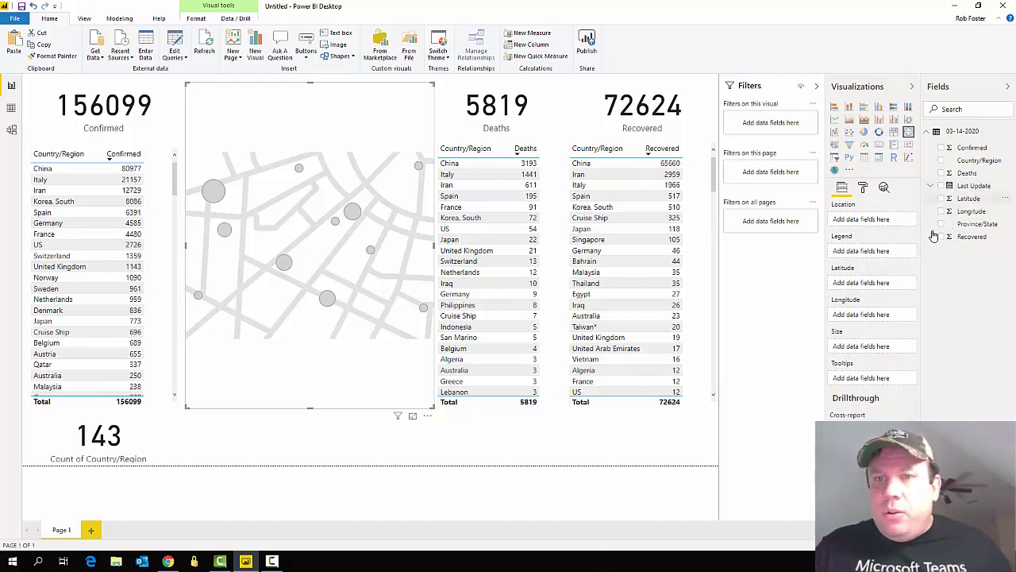
Assign Latitude and Longitude as the map's coordinates and Confirmed as its bubble size.
drag(934, 236, 889, 283)
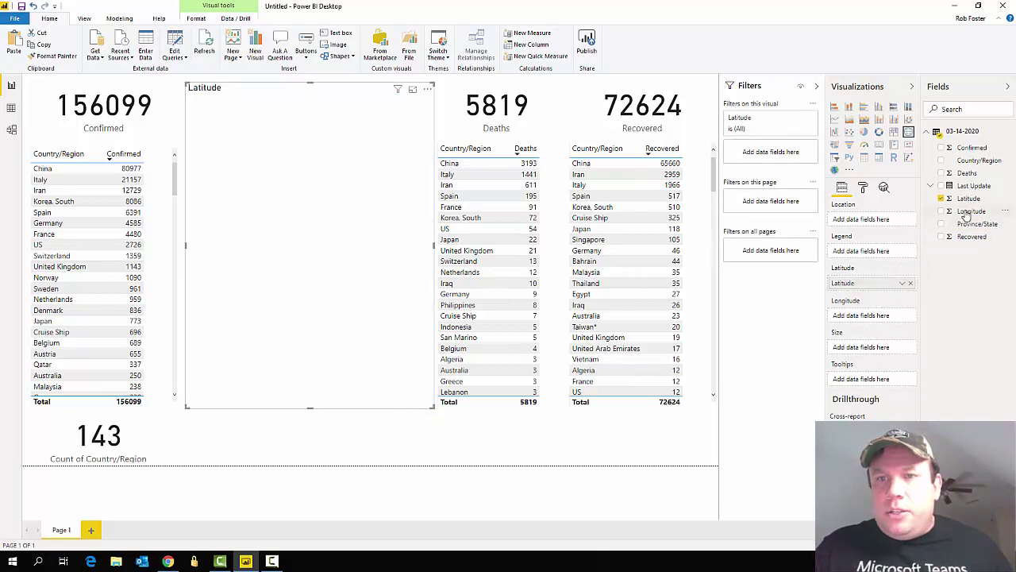
drag(967, 215, 880, 318)
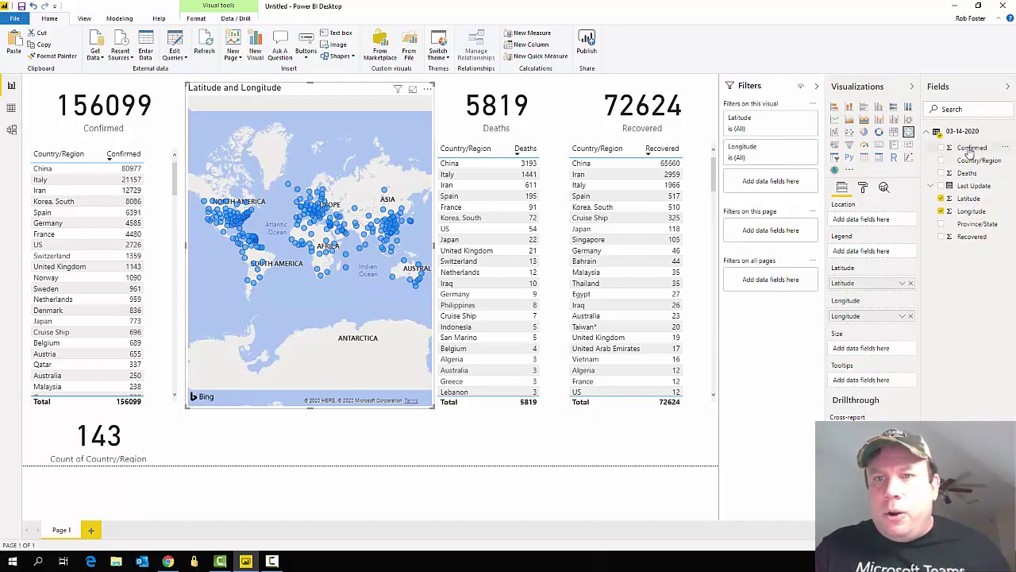
drag(970, 152, 881, 349)
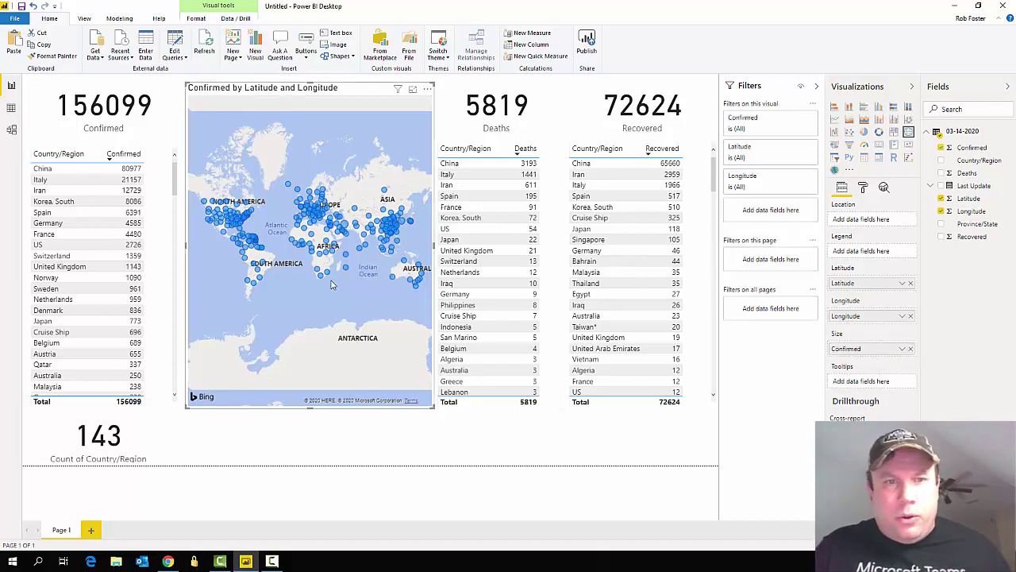
Zoom the map in on the United States, cross-filter the report by the Tennessee bubble, zoom back out and clear the selection.
scroll(268, 242, up, 5)
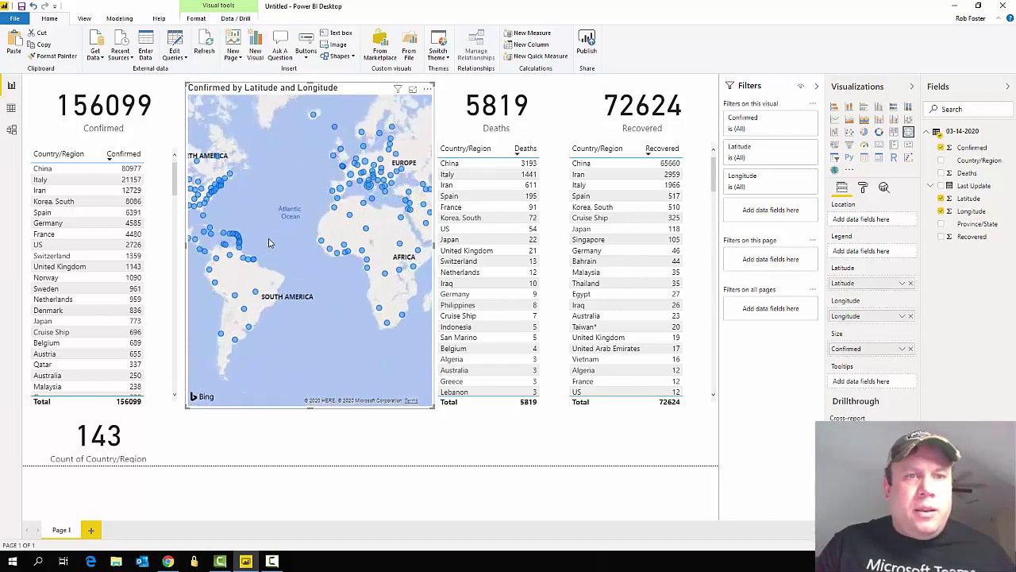
scroll(413, 288, down, 4)
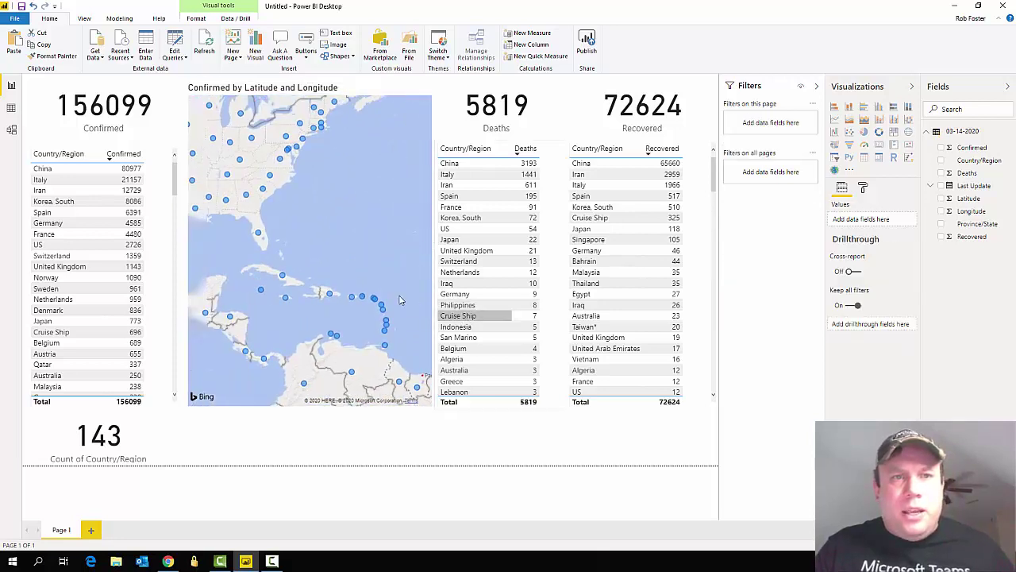
click(435, 310)
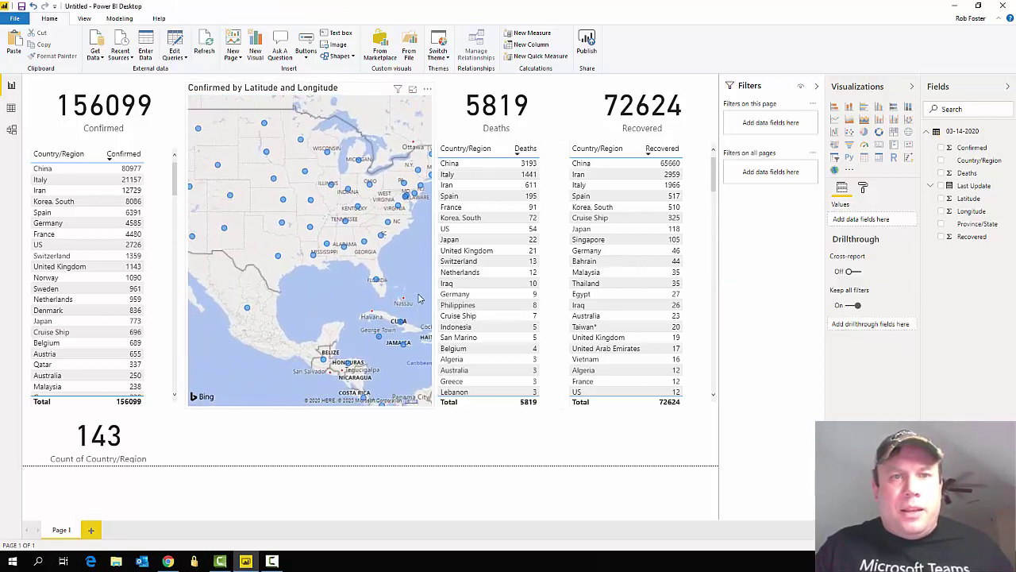
click(345, 228)
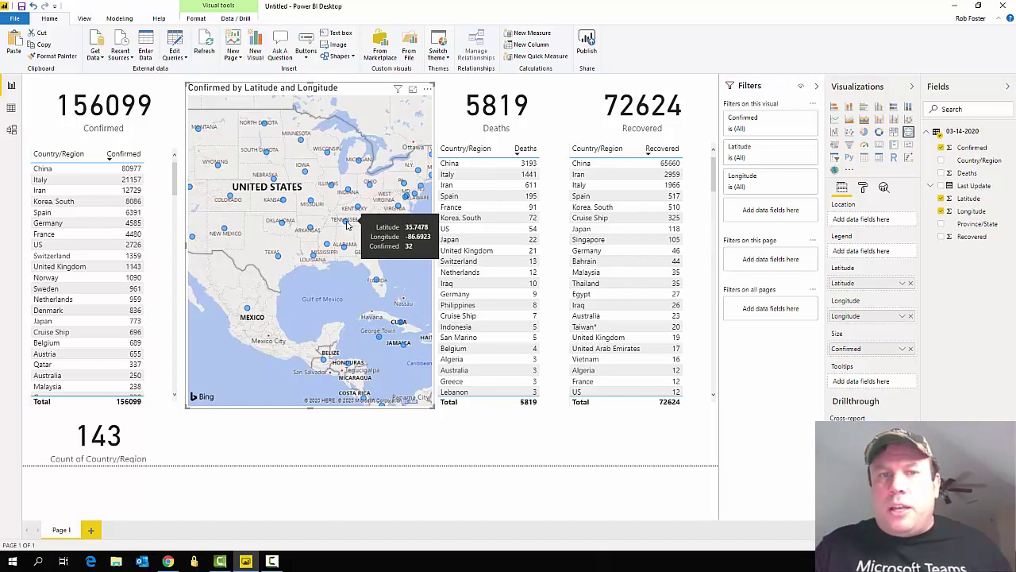
scroll(347, 225, down, 3)
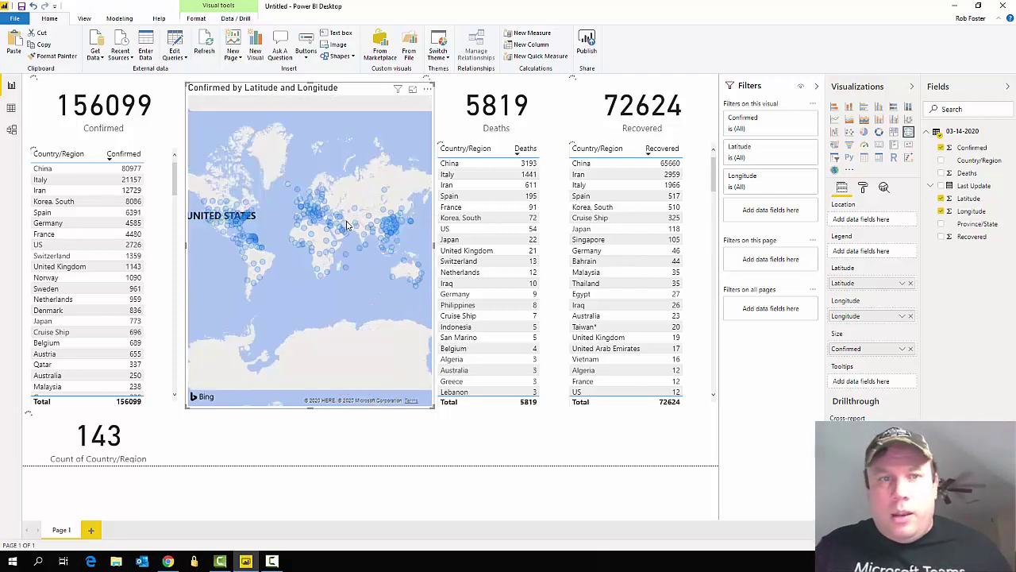
click(262, 226)
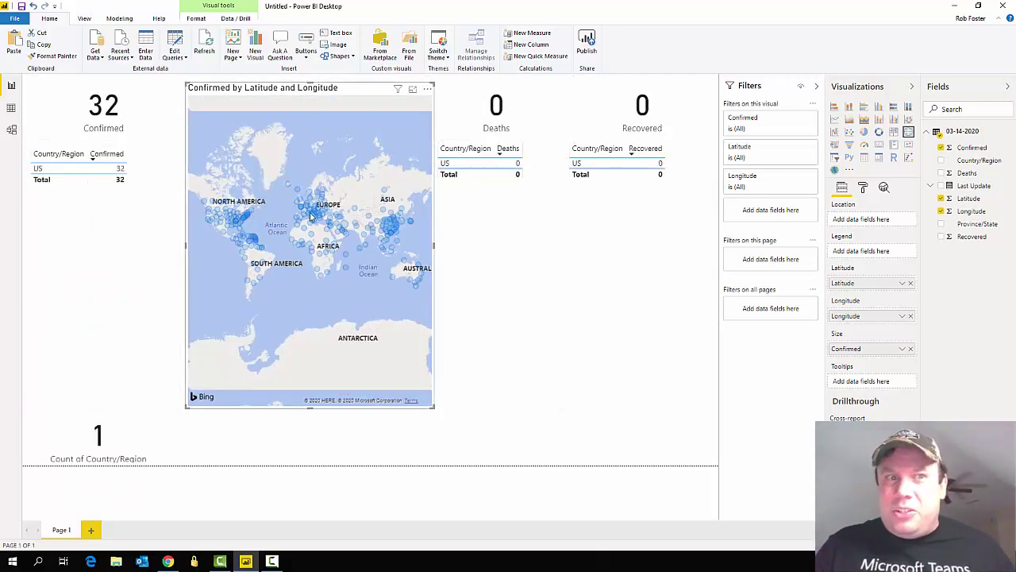
click(262, 222)
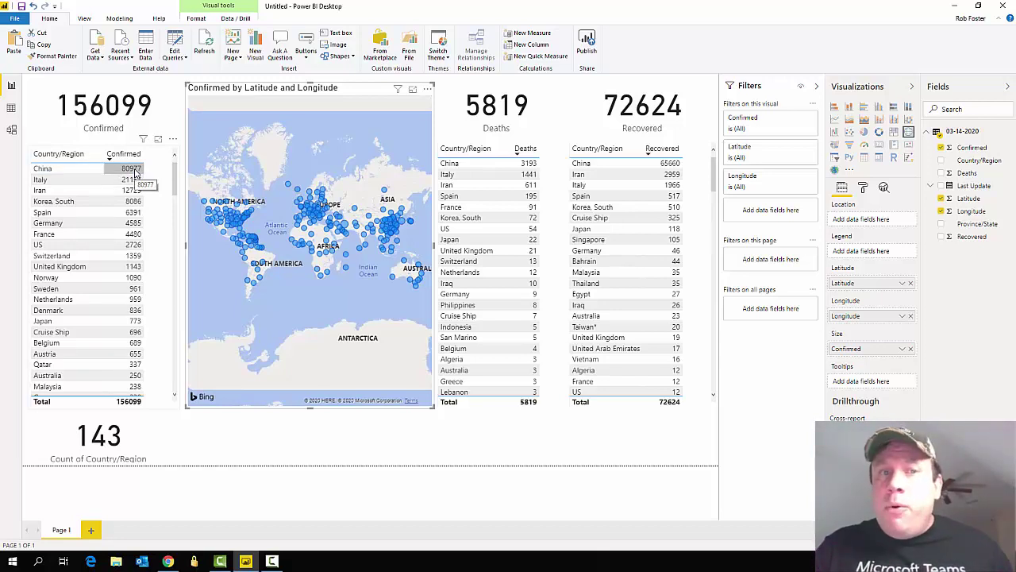
Cross-filter the report by China from the Confirmed country table.
click(66, 170)
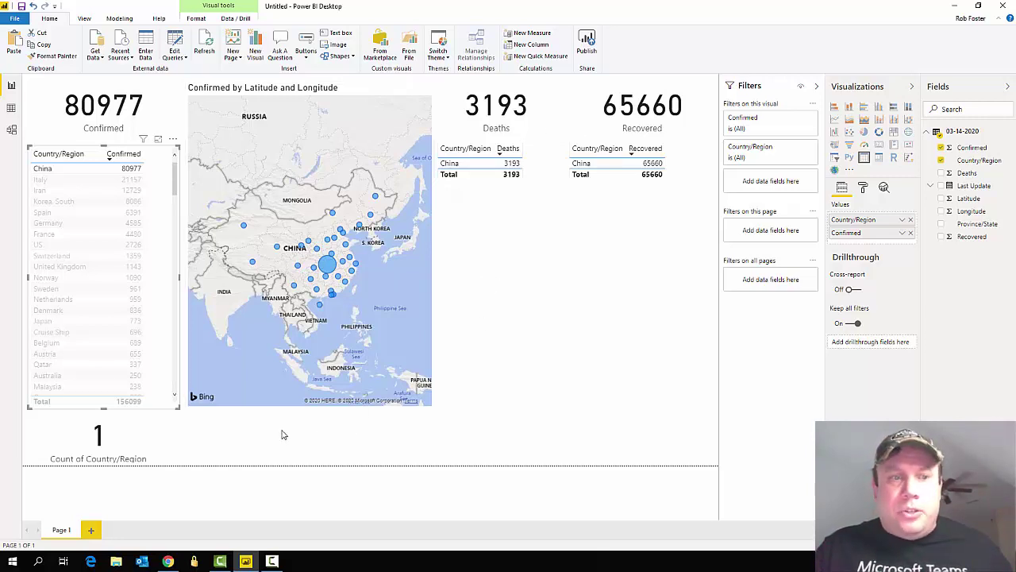
Clear the China cross-filter and compare the report with the Johns Hopkins COVID-19 dashboard in Chrome.
click(92, 170)
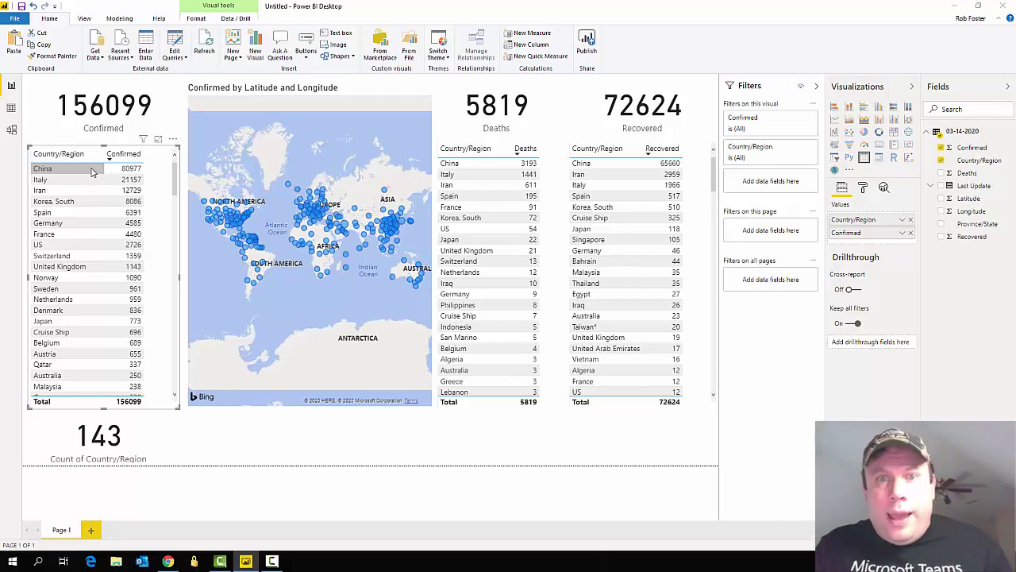
key(alt+Tab)
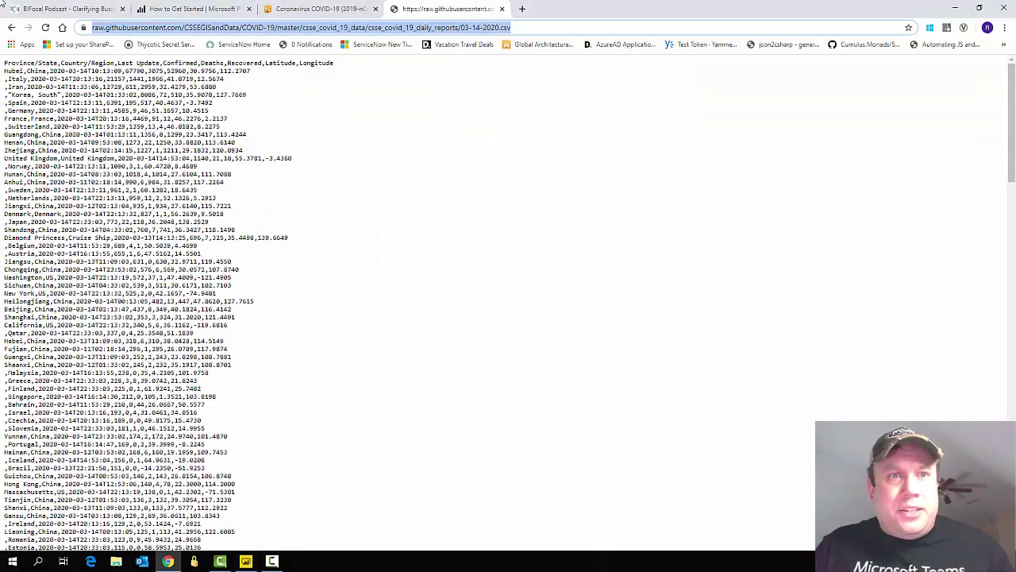
click(213, 8)
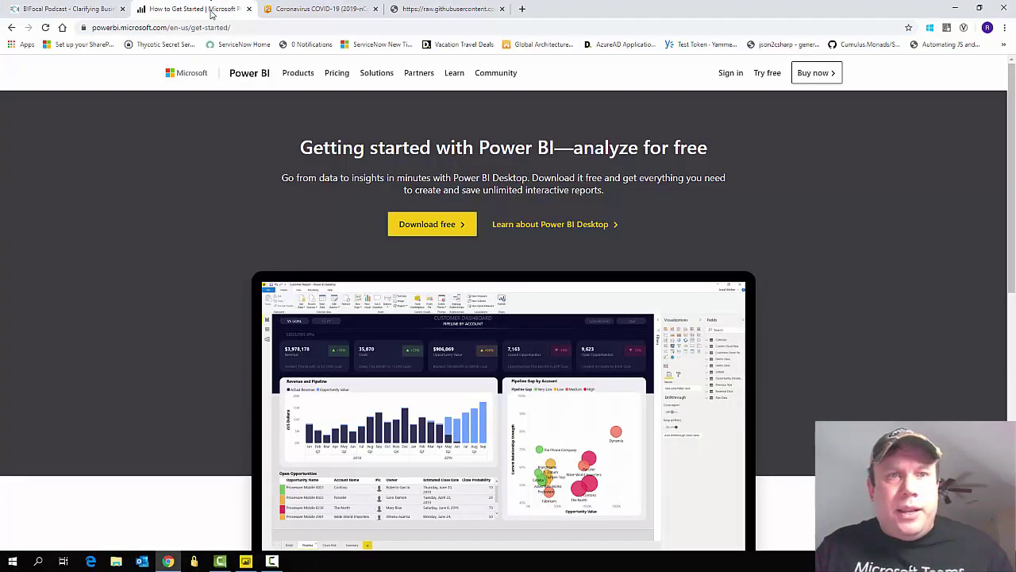
click(317, 8)
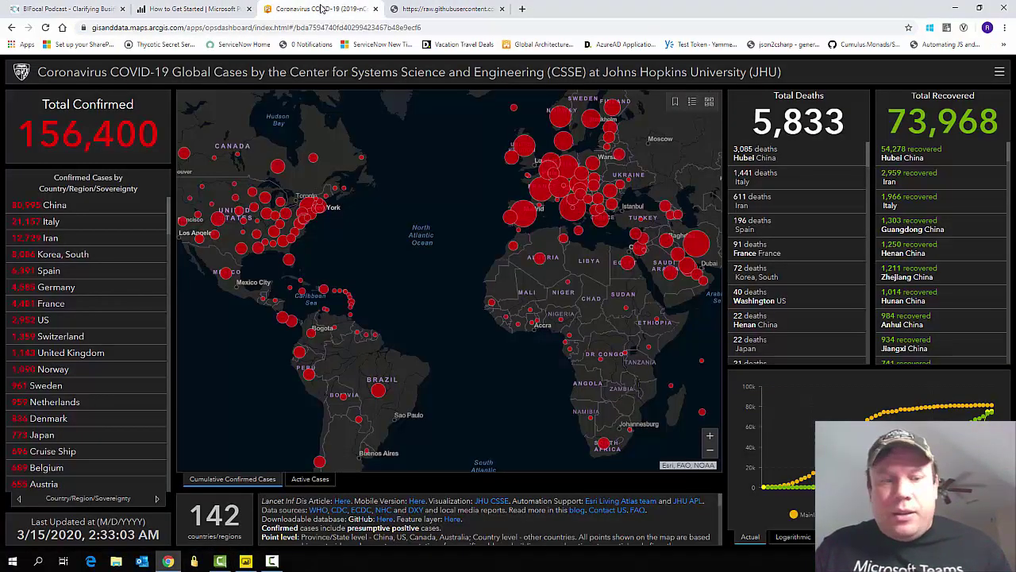
key(alt+Tab)
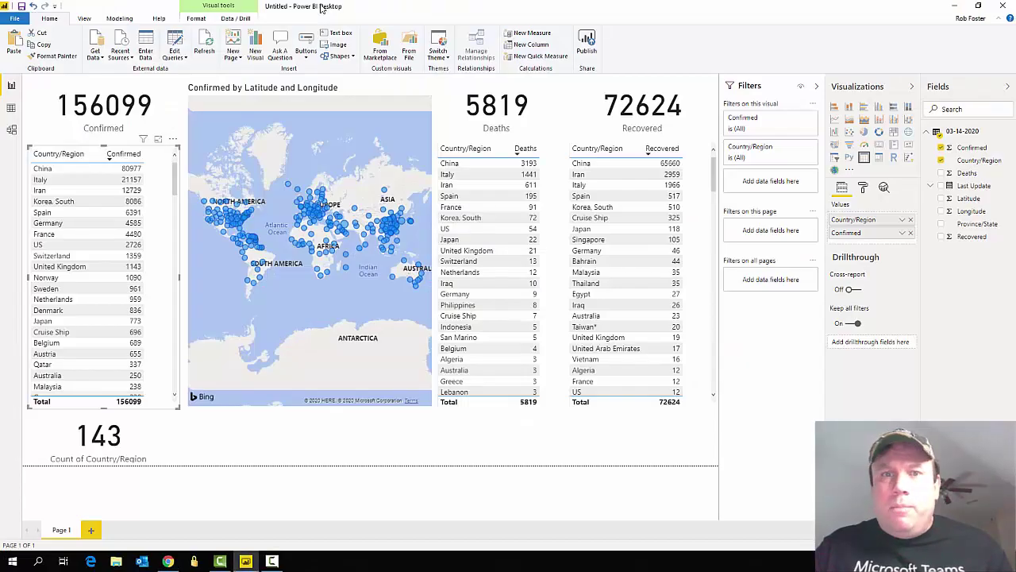
click(503, 115)
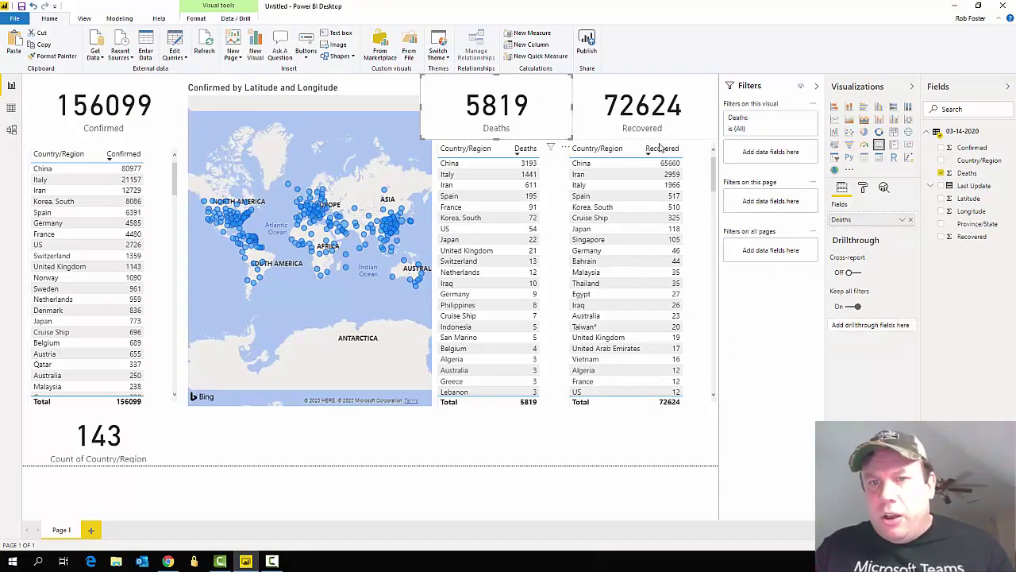
click(575, 449)
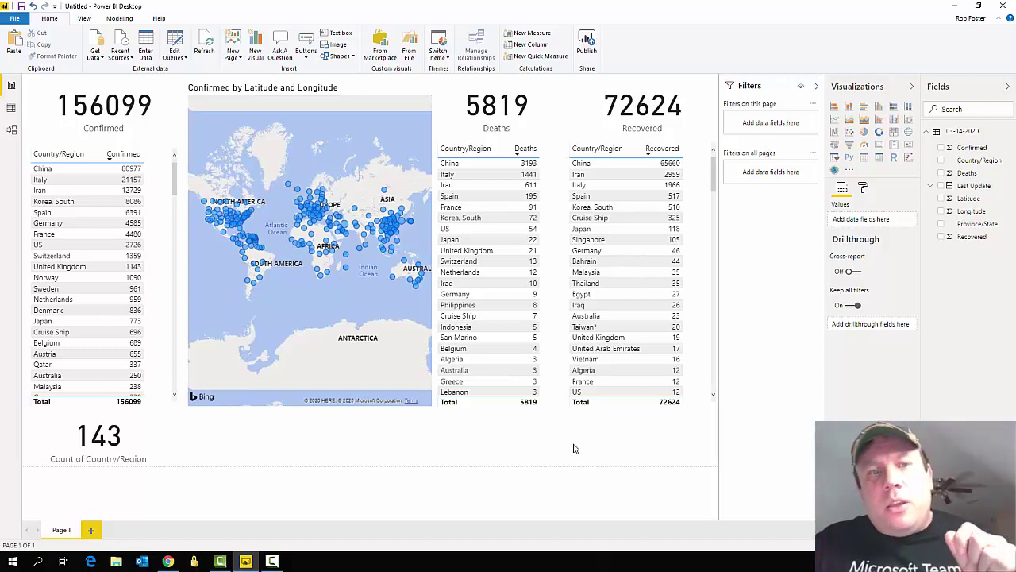
Switch to Chrome, open the csse_covid_19_daily_reports folder on GitHub and look through its daily CSV files to the most recent one.
key(alt+Tab)
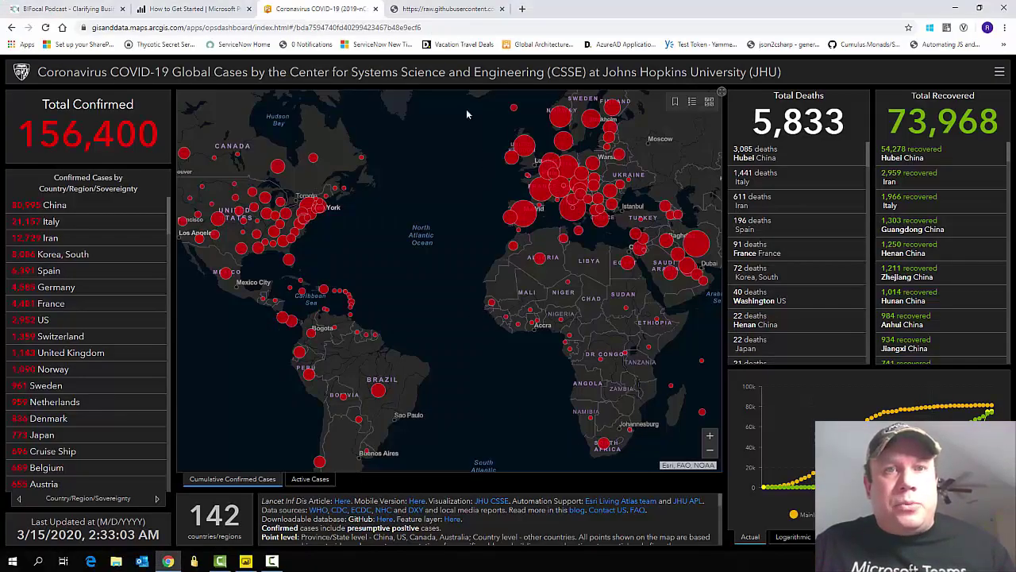
click(413, 11)
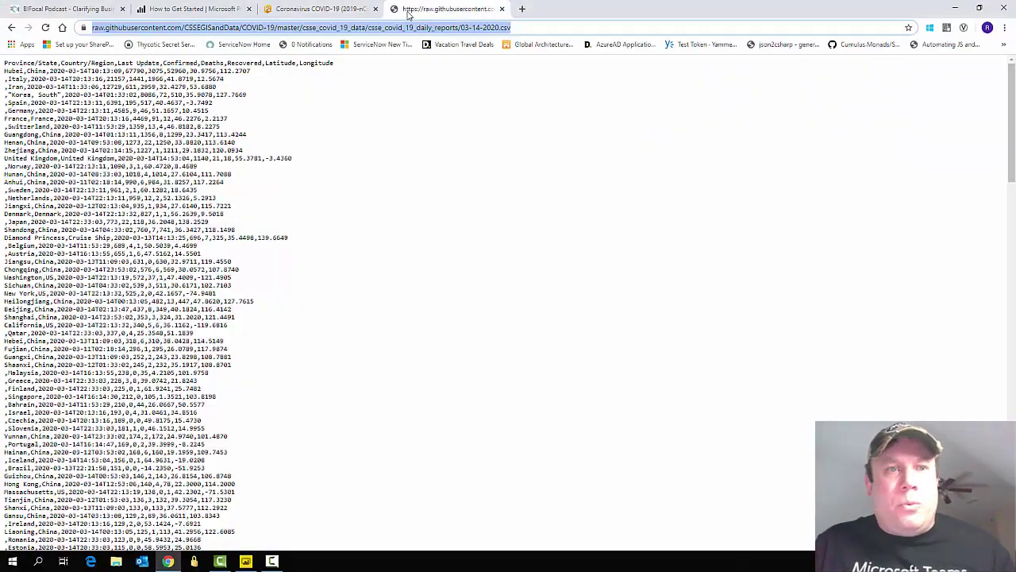
click(10, 29)
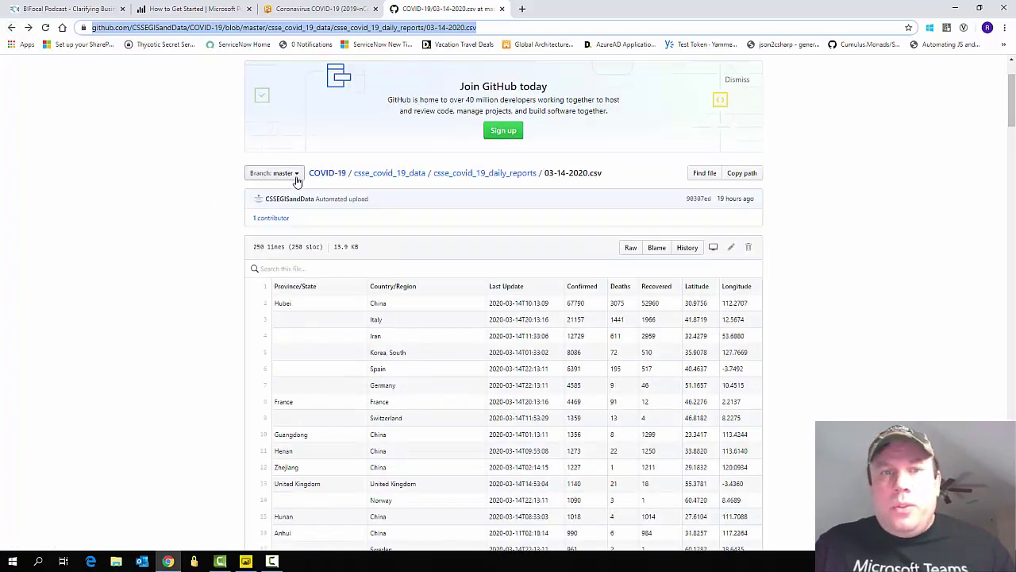
click(500, 174)
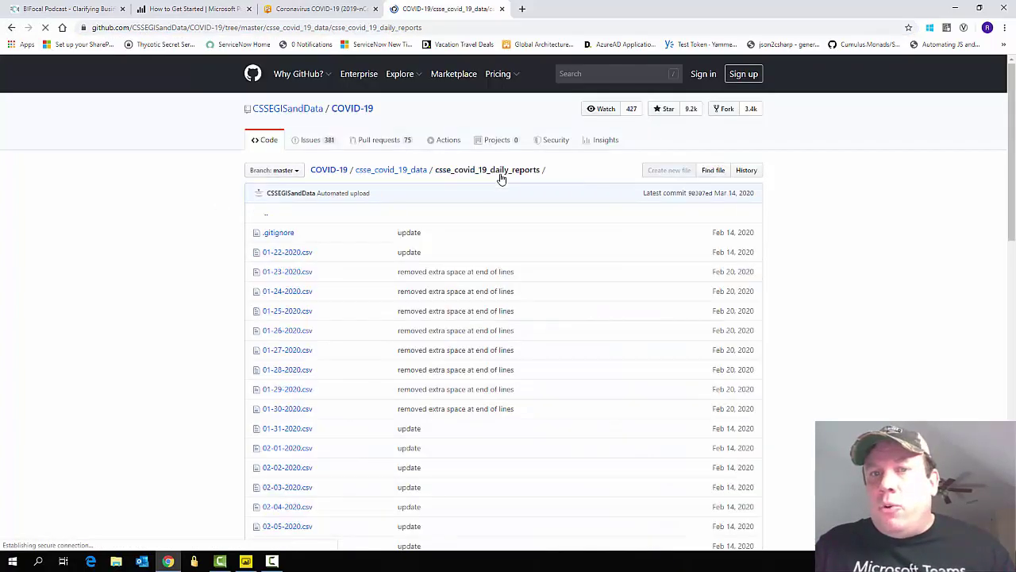
scroll(474, 325, down, 10)
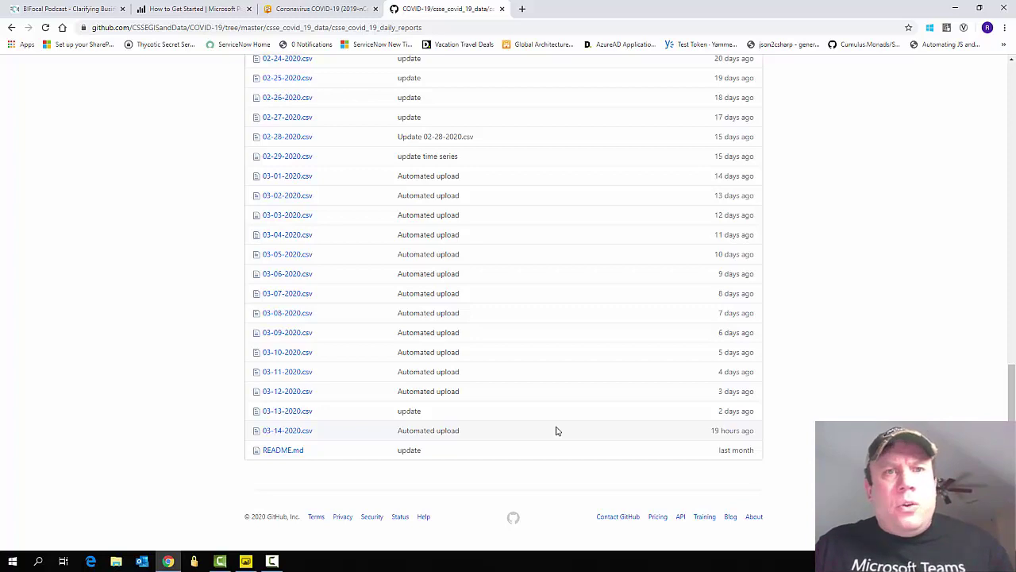
Back in Power BI Desktop, inspect the source URL settings of the 03-14-2020.csv data source and leave without applying changes.
key(alt+Tab)
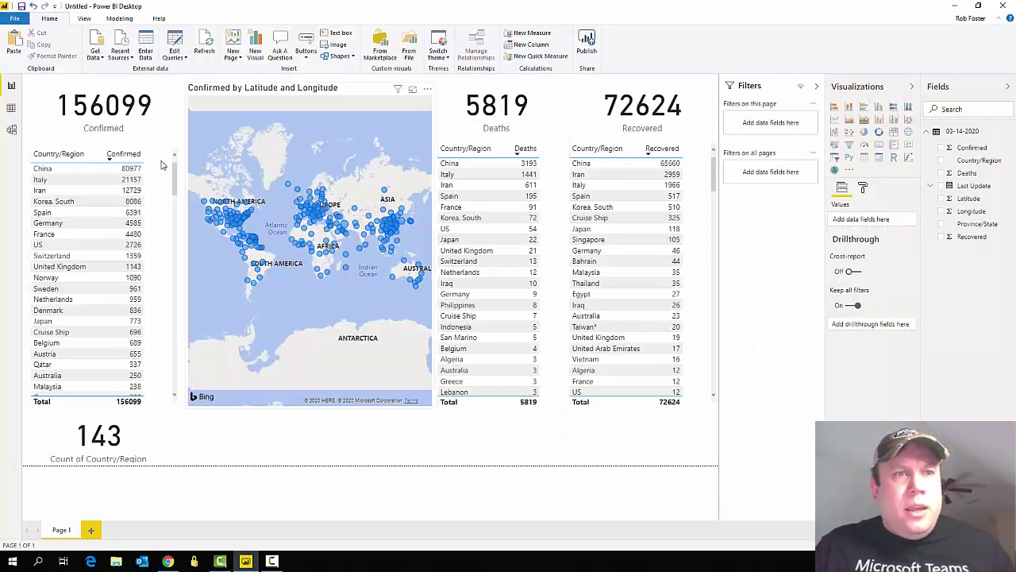
click(118, 54)
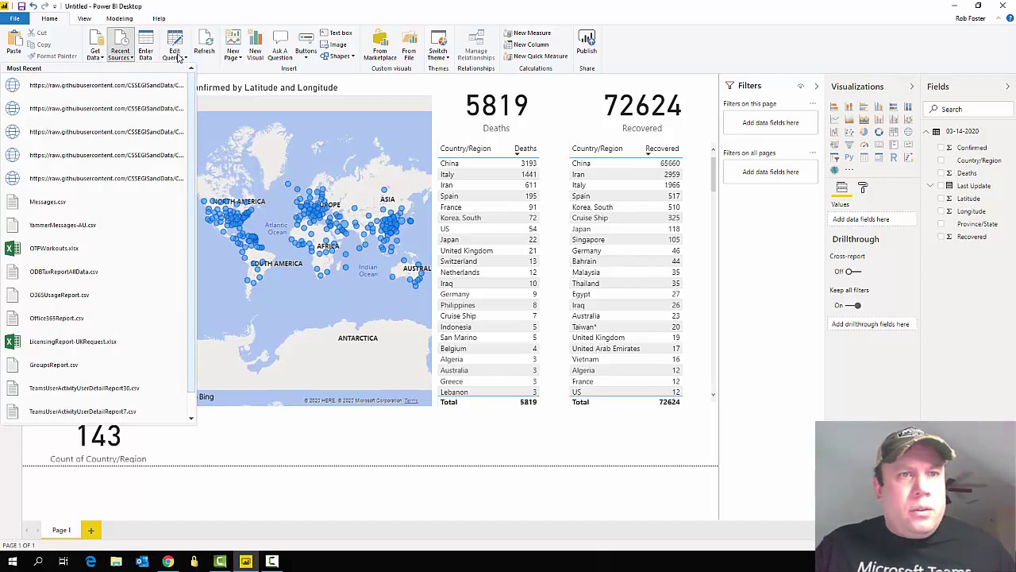
click(175, 58)
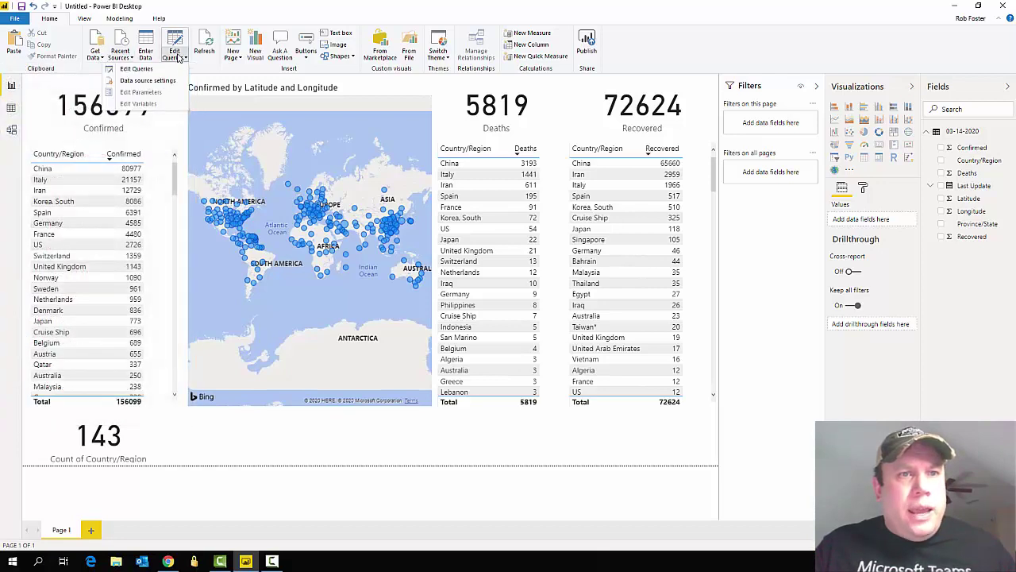
click(153, 83)
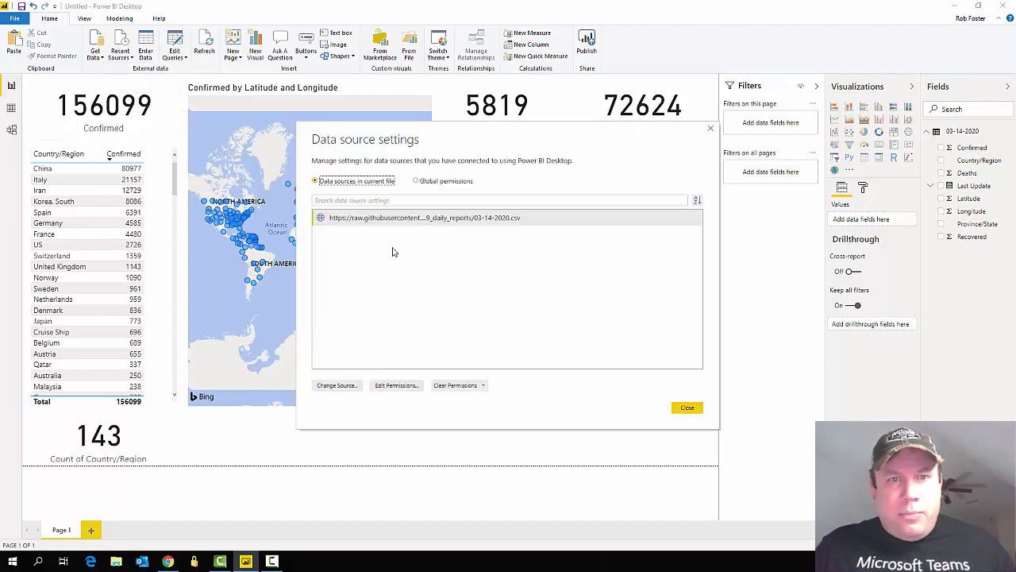
click(410, 222)
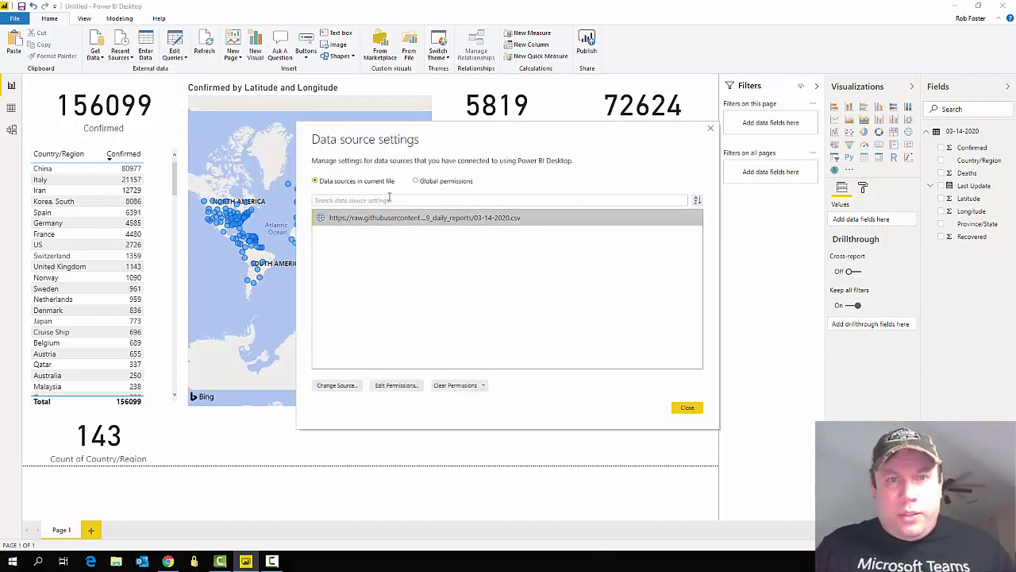
click(338, 386)
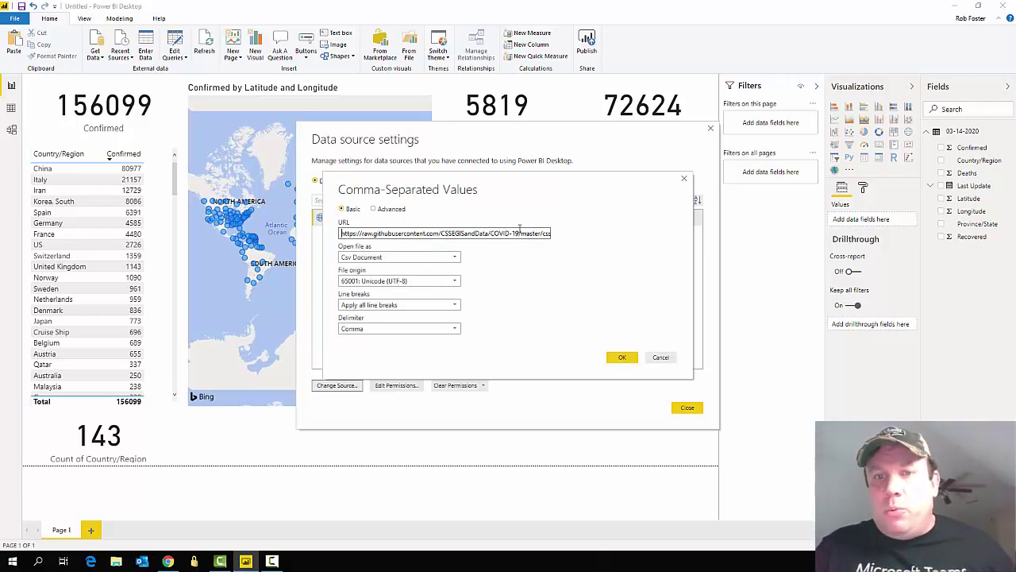
click(661, 358)
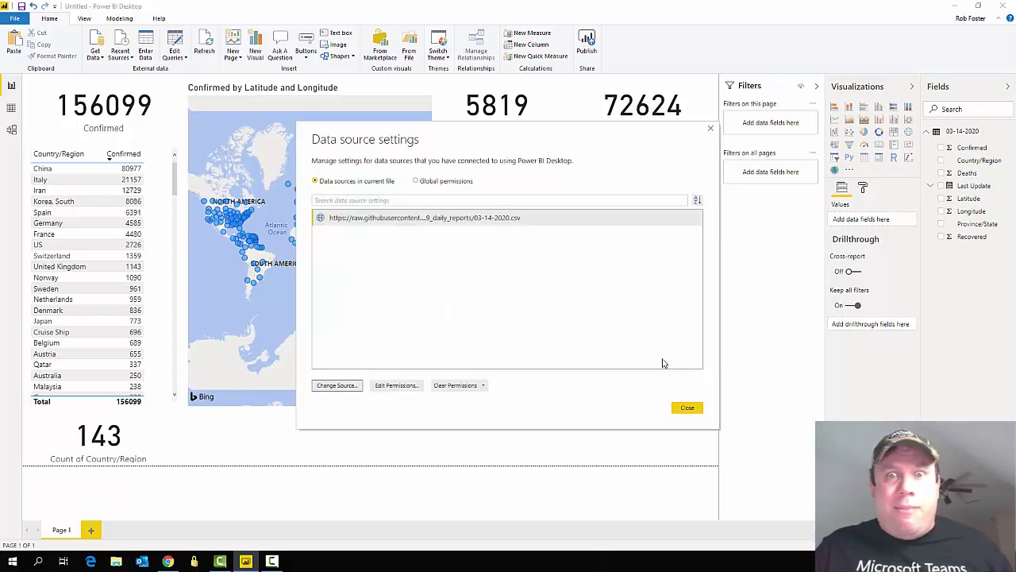
click(687, 408)
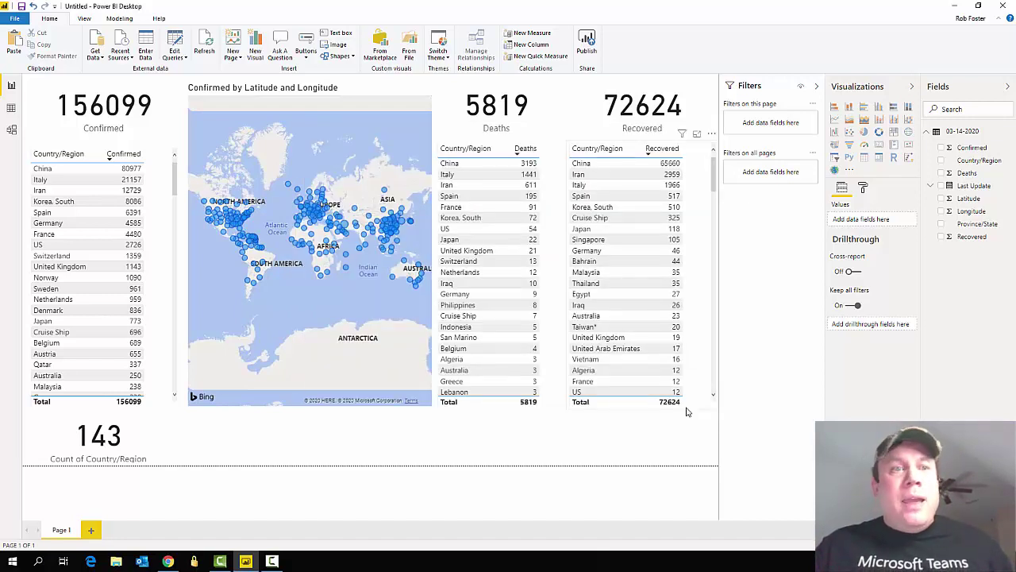